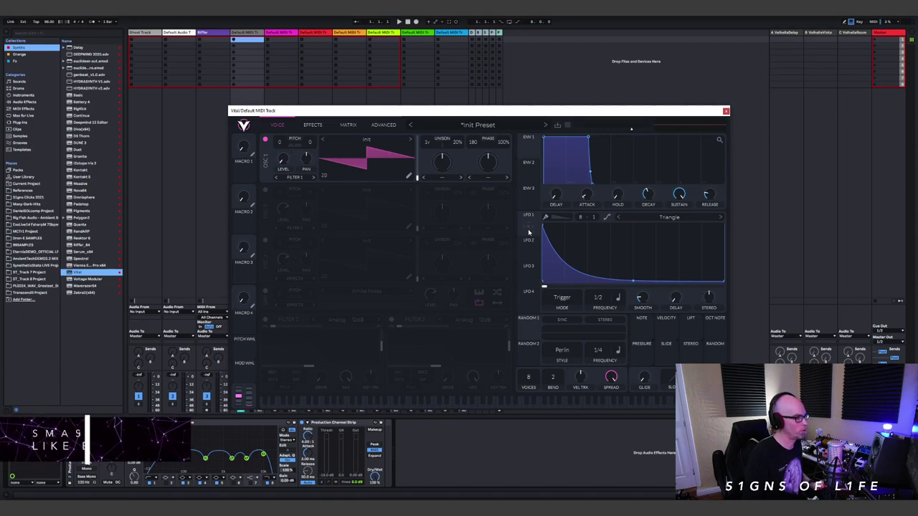
Modulate oscillator 1's level with LFO 1, and LFO 1's tempo with Random 1 set to Sample & Hold.
mouse_move(522, 231)
left_mouse_down()
mouse_move(401, 186)
mouse_move(284, 162)
left_mouse_up()
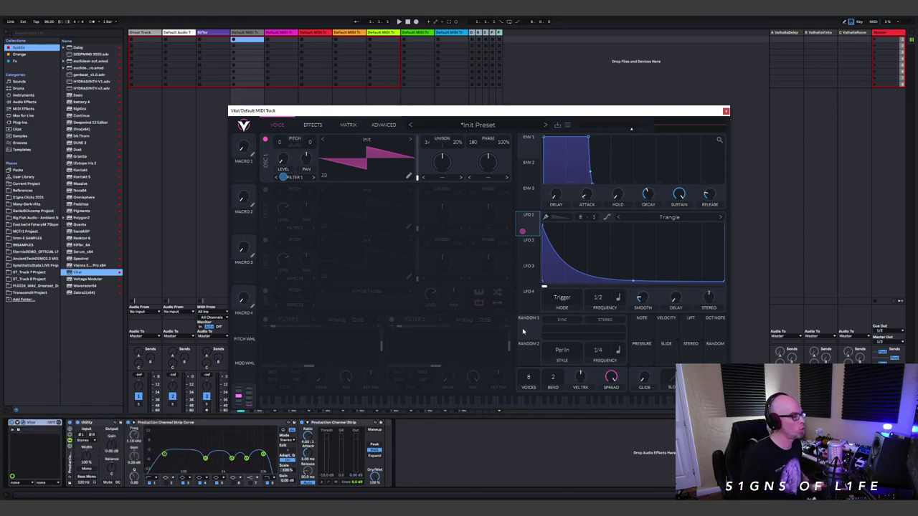
left_click(555, 350)
left_click(570, 380)
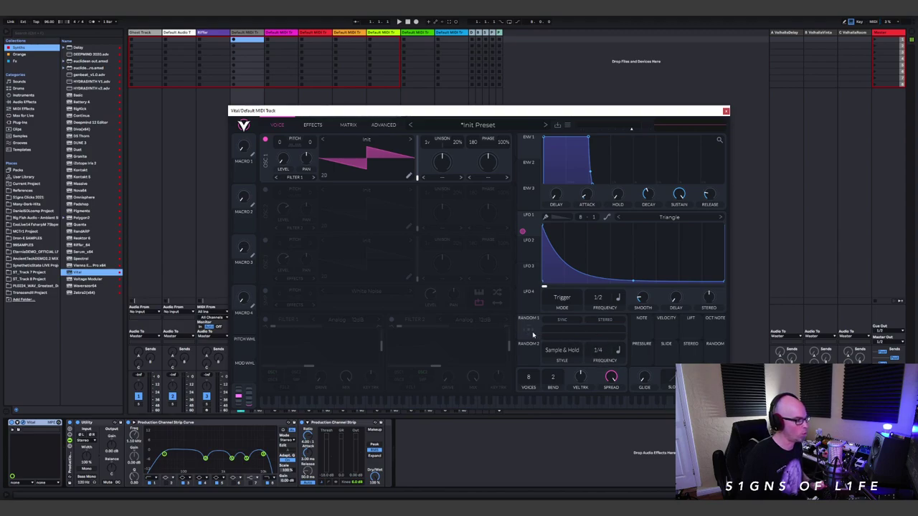
left_click_drag(533, 335, 603, 300)
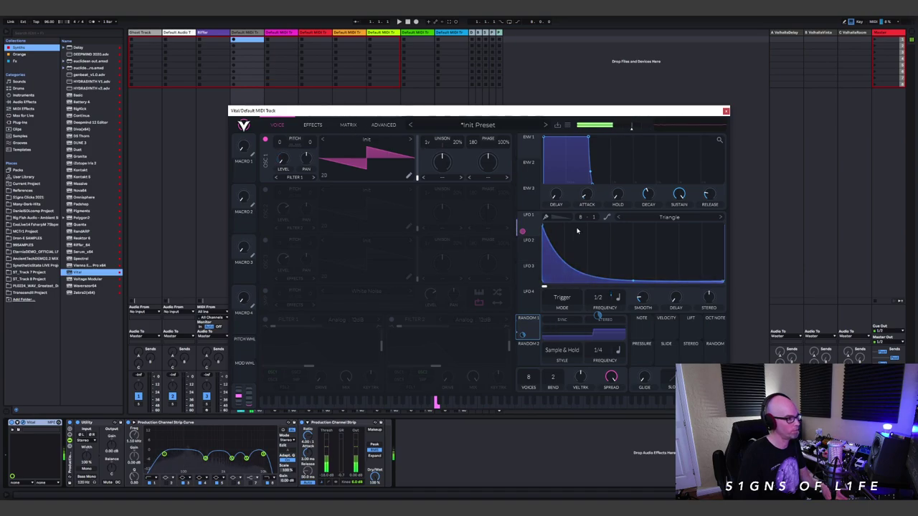
Create an empty MIDI clip in the first slot of the Vital track and enlarge its note editor.
left_click_drag(430, 110, 528, 96)
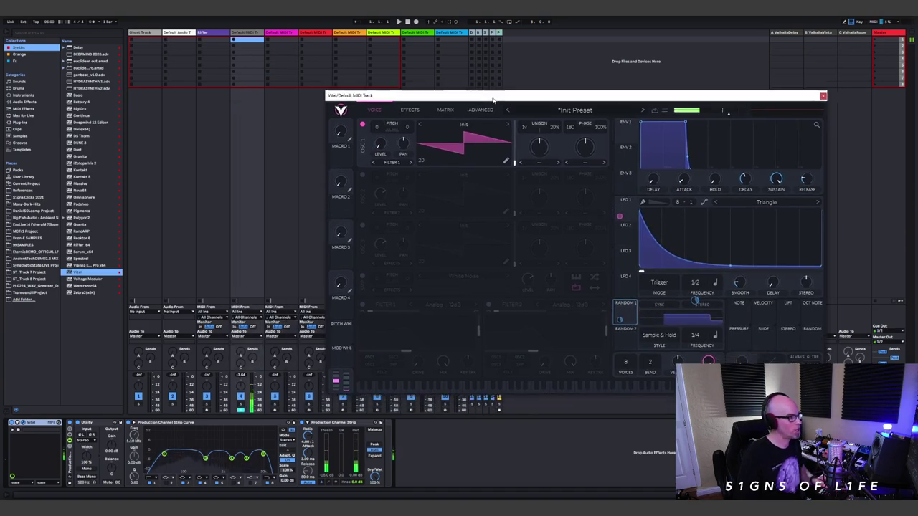
left_click(253, 41)
double_click(252, 41)
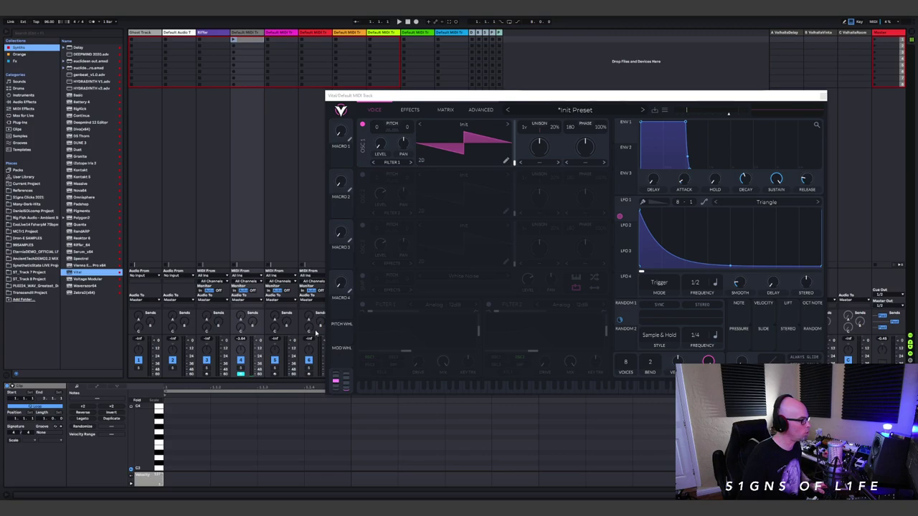
left_click_drag(294, 382, 121, 157)
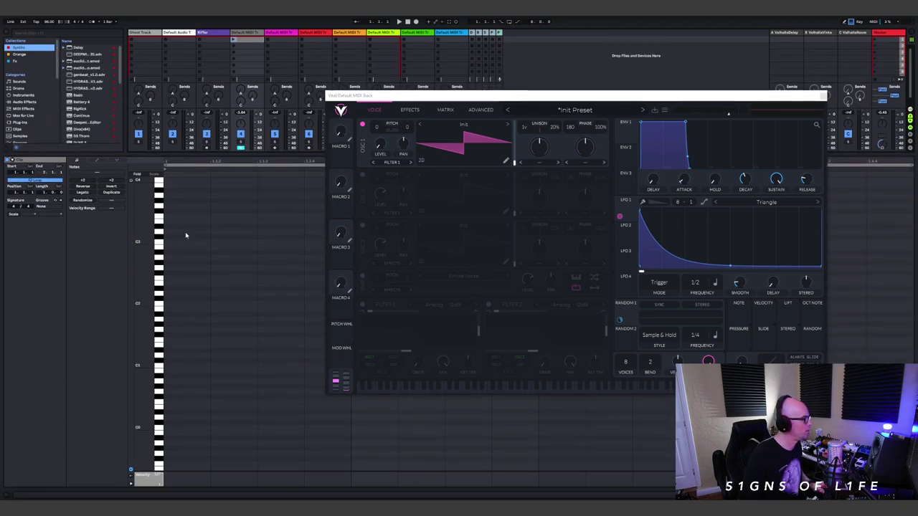
Using Draw Mode with a 2 Bars grid, draw one sustained note across the clip and shrink the note editor again.
right_click(193, 289)
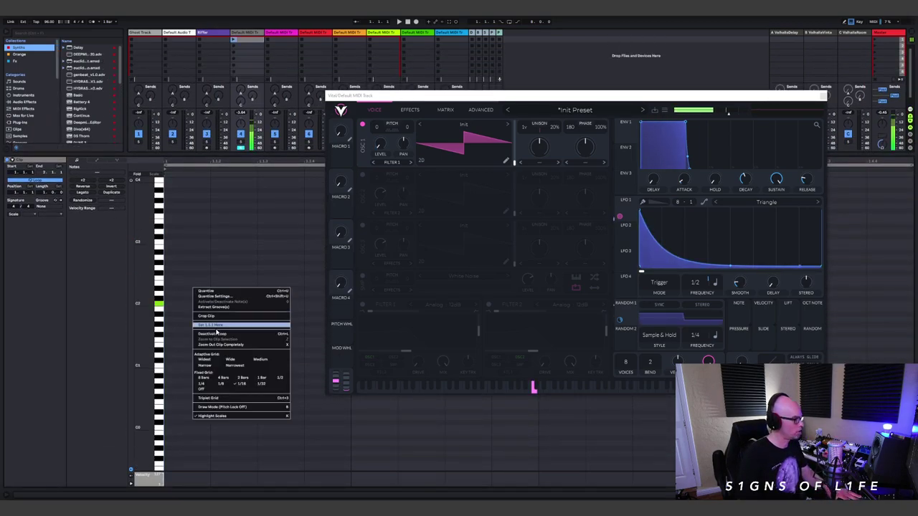
left_click(223, 406)
right_click(177, 303)
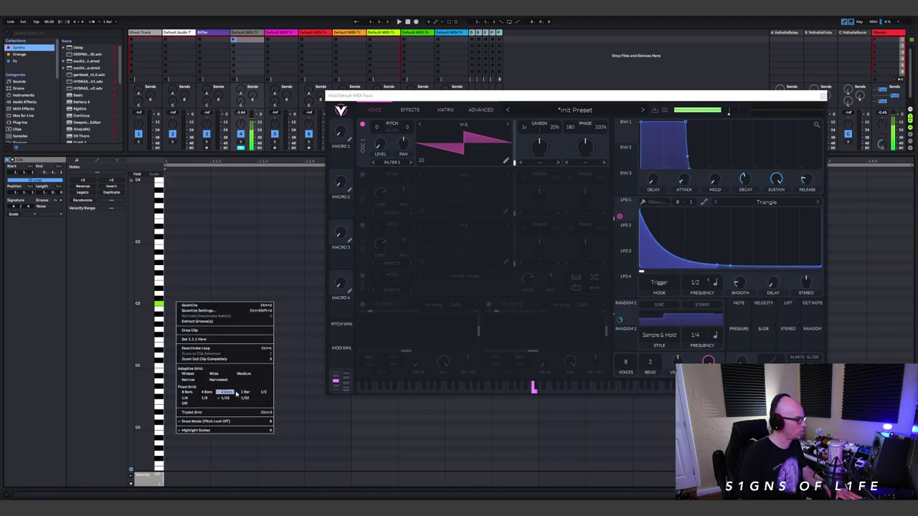
left_click(228, 393)
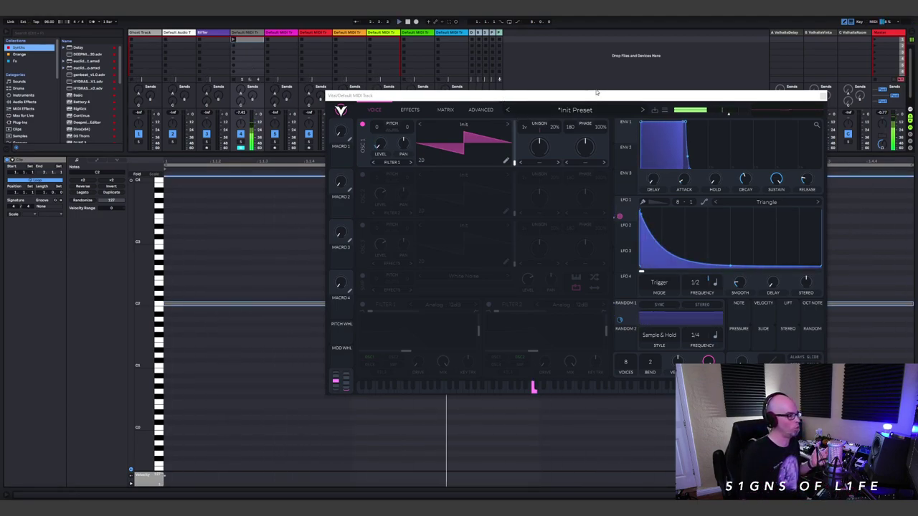
left_click_drag(614, 96, 497, 107)
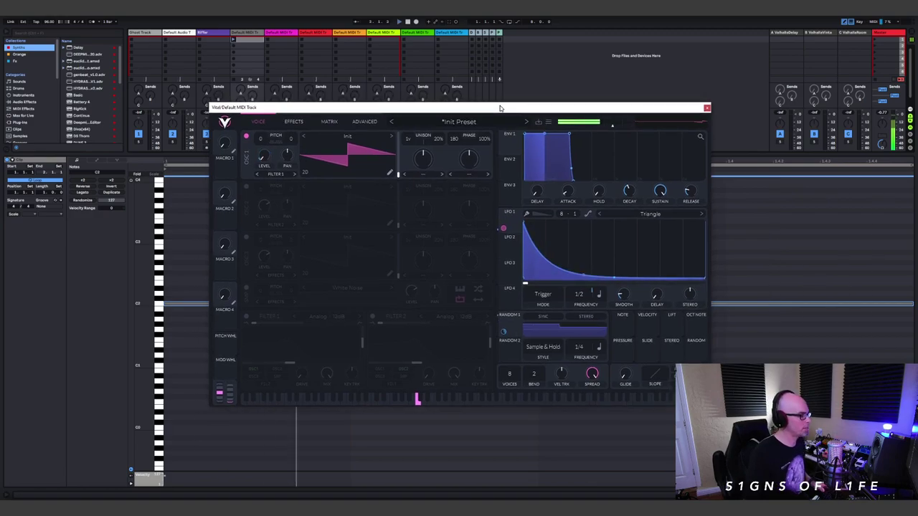
left_click_drag(180, 156, 179, 419)
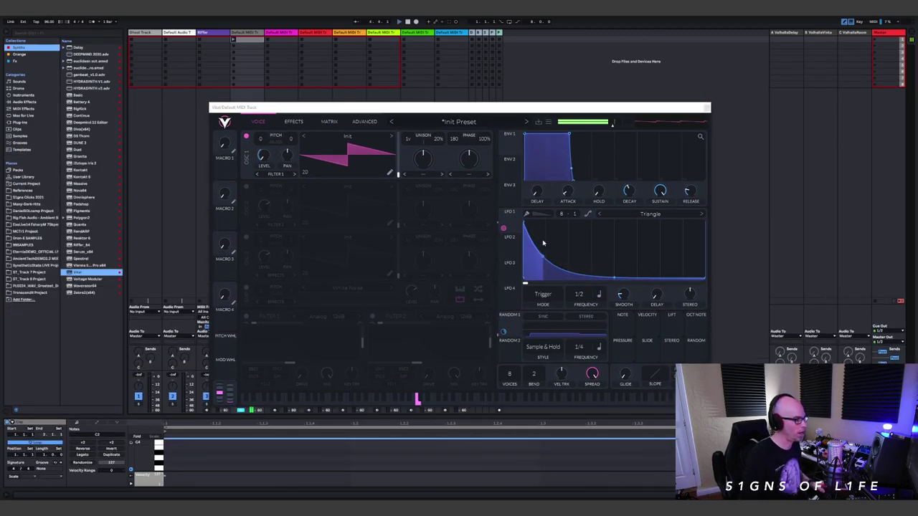
Lower the end point of the remap curve for Random 1 to LFO 1 Tempo to a little over half height.
left_click(329, 122)
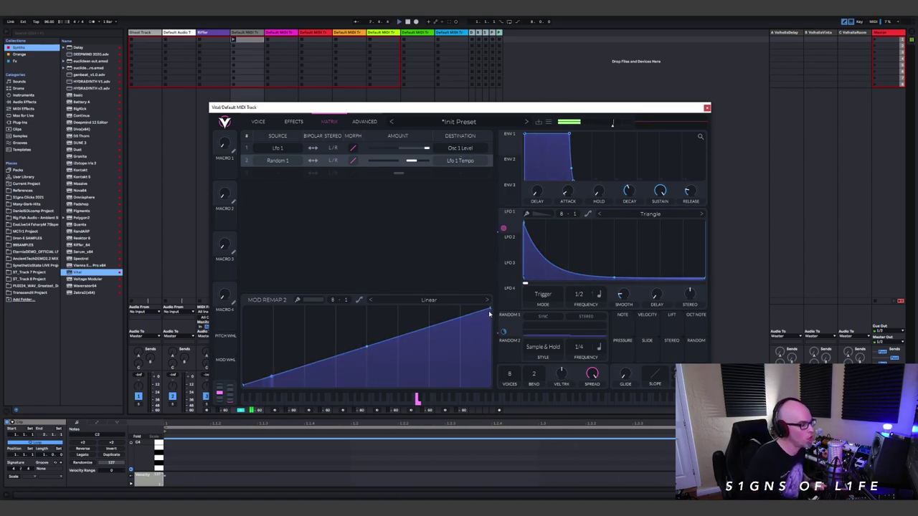
left_click_drag(490, 314, 503, 353)
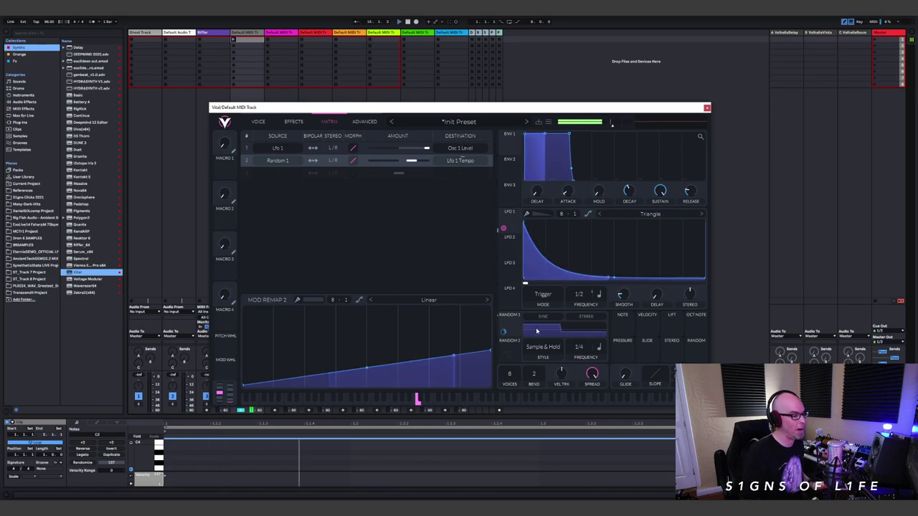
left_click_drag(489, 350, 491, 345)
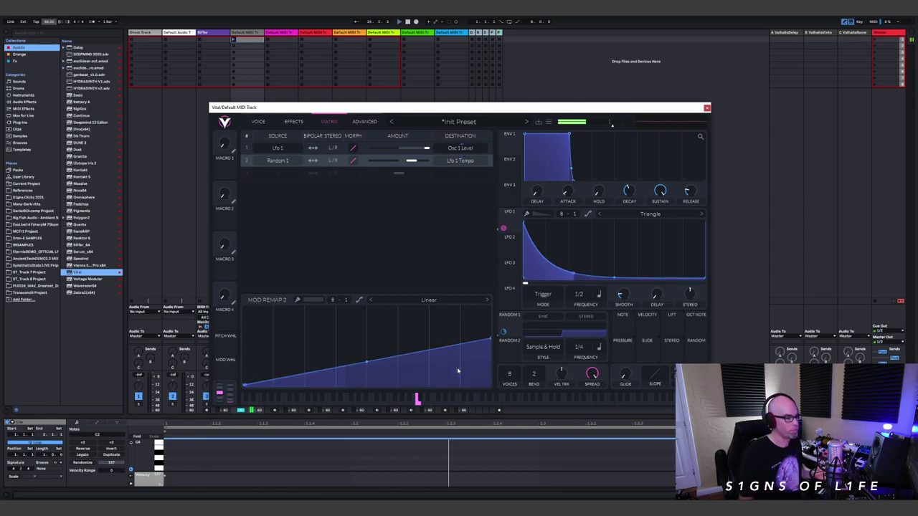
left_click(264, 122)
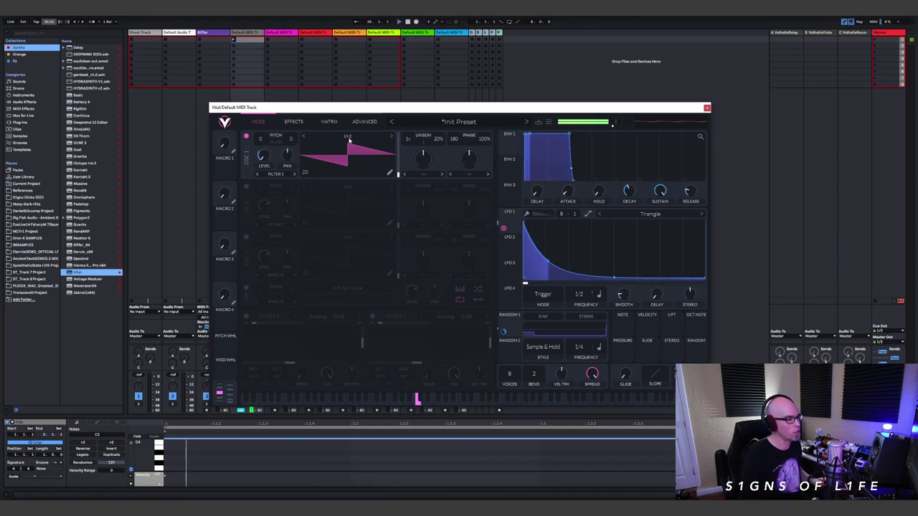
Switch LFO 1's mode between Sync and Trigger to compare them, ending on Sync.
left_click(543, 294)
left_click(549, 314)
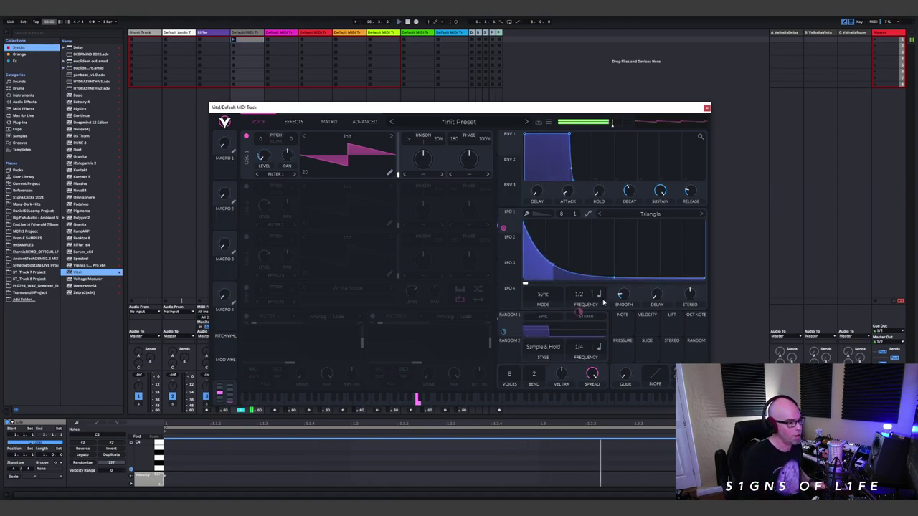
left_click(540, 315)
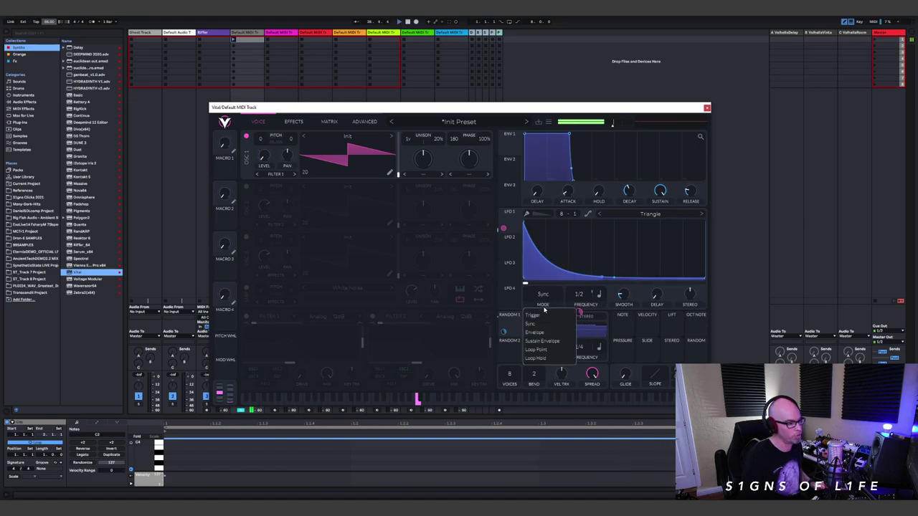
left_click(538, 316)
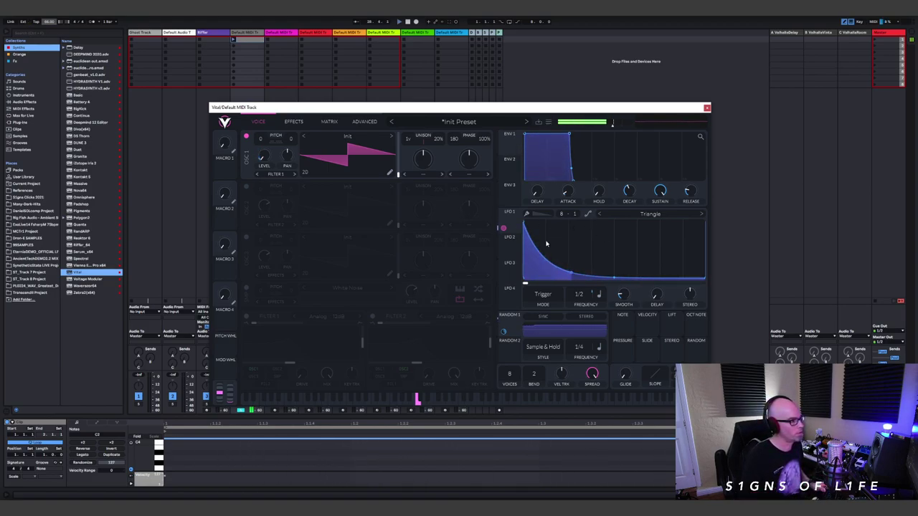
left_click(543, 294)
left_click(539, 322)
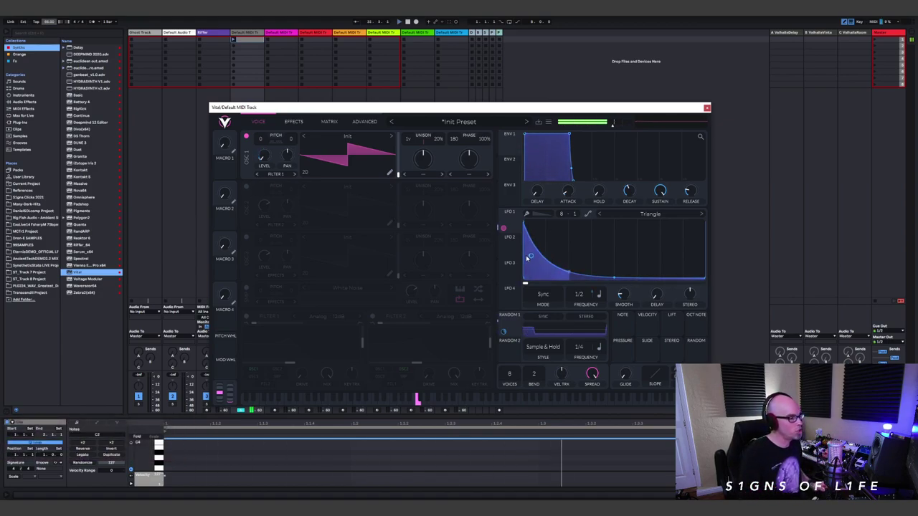
Enable oscillator 2 and modulate its level with LFO 2, shaped as a steep falling decay curve.
left_click_drag(526, 255, 590, 326)
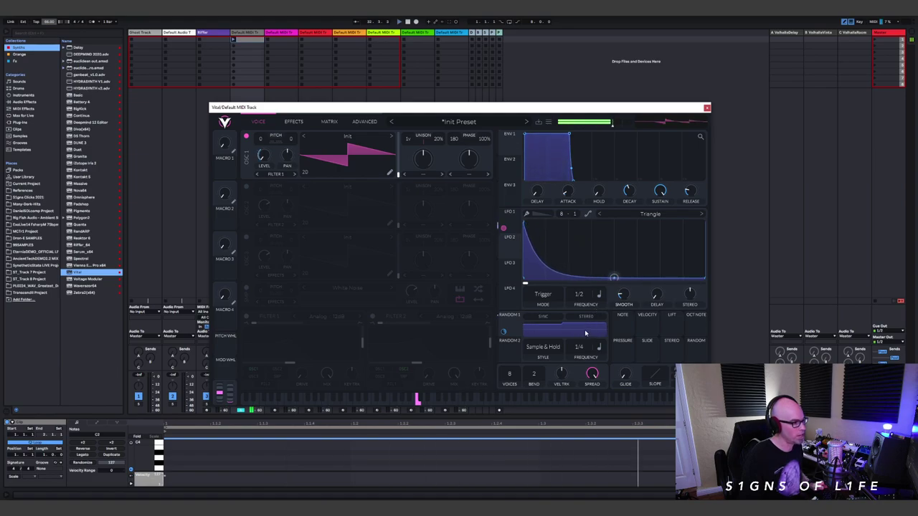
left_click(247, 187)
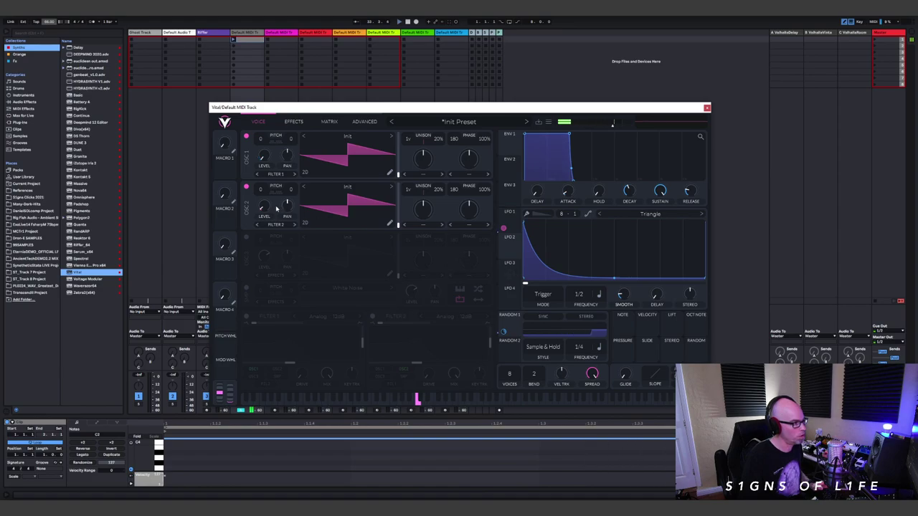
left_click_drag(506, 252, 262, 207)
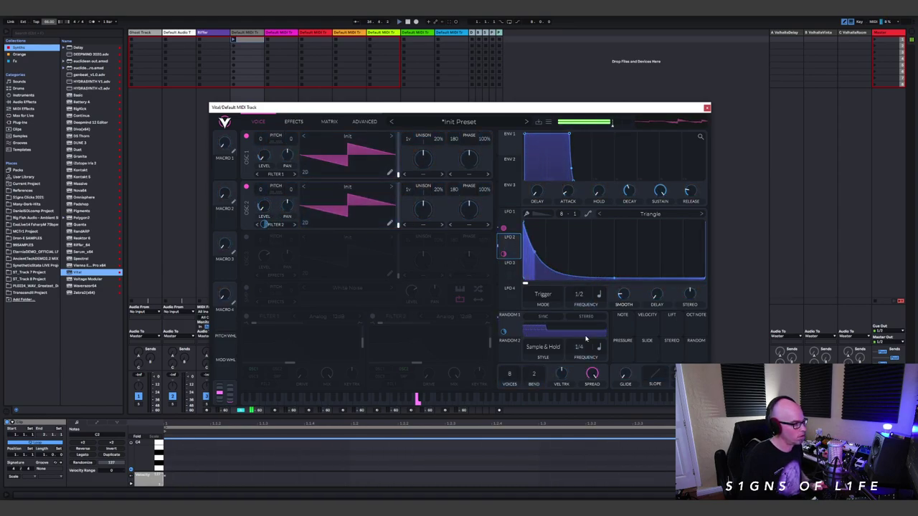
Set Random 2 to Sample & Hold at a 1/1 frequency and use it to modulate LFO 2's tempo.
left_click(544, 349)
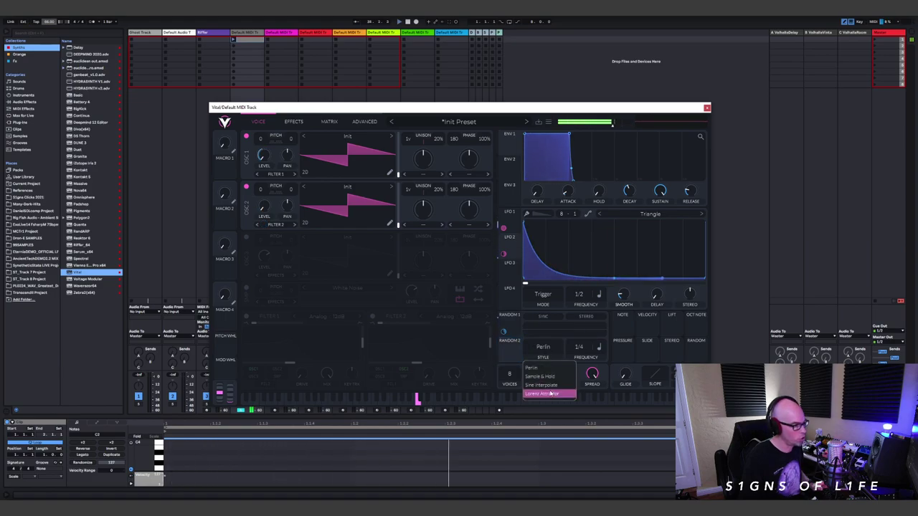
left_click(552, 378)
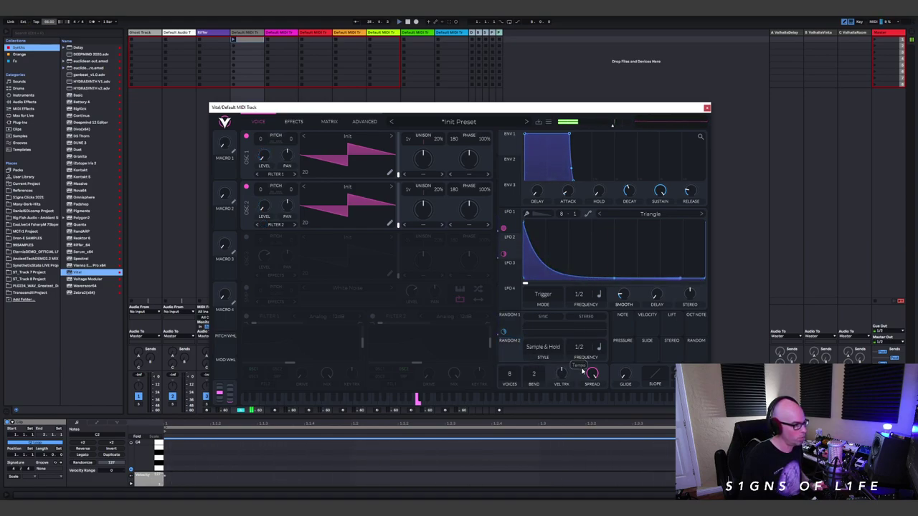
left_click_drag(503, 332, 641, 296)
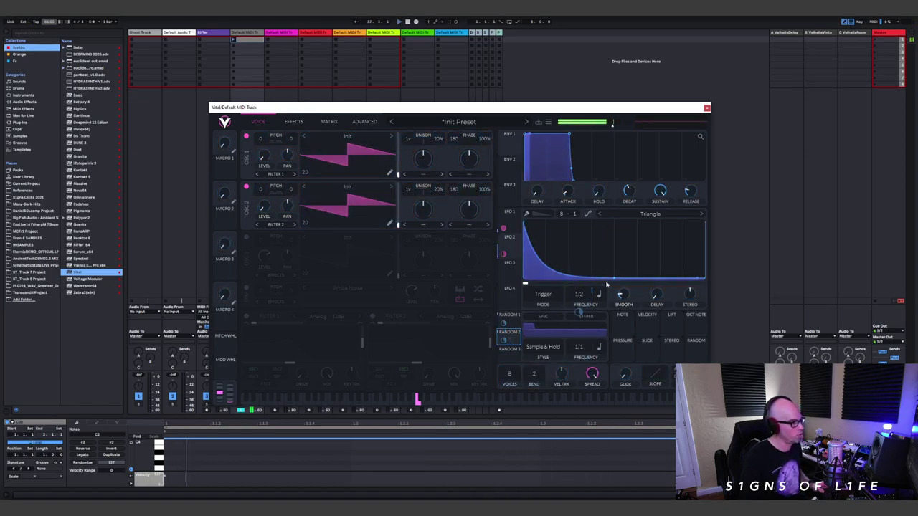
Lower the end point of the remap curve for Random 2 to LFO 2 Tempo to about half height.
left_click(293, 122)
left_click(329, 121)
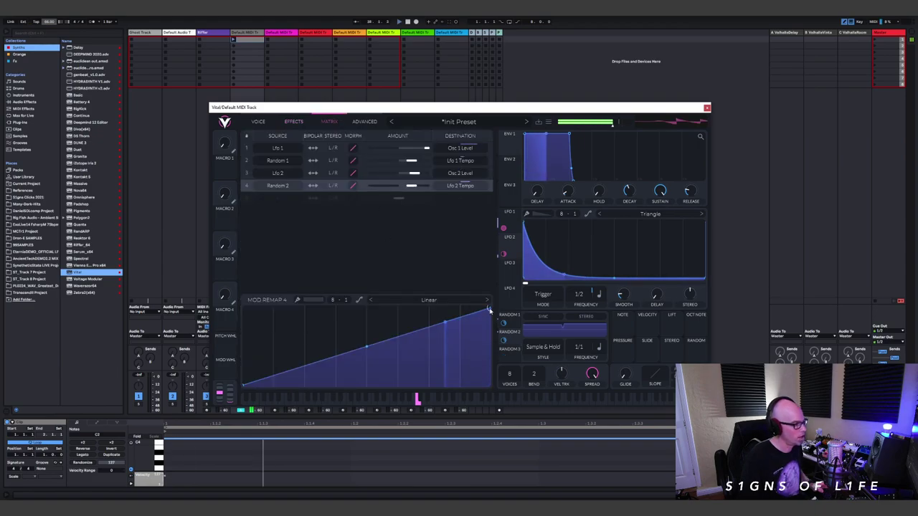
left_click_drag(490, 311, 500, 340)
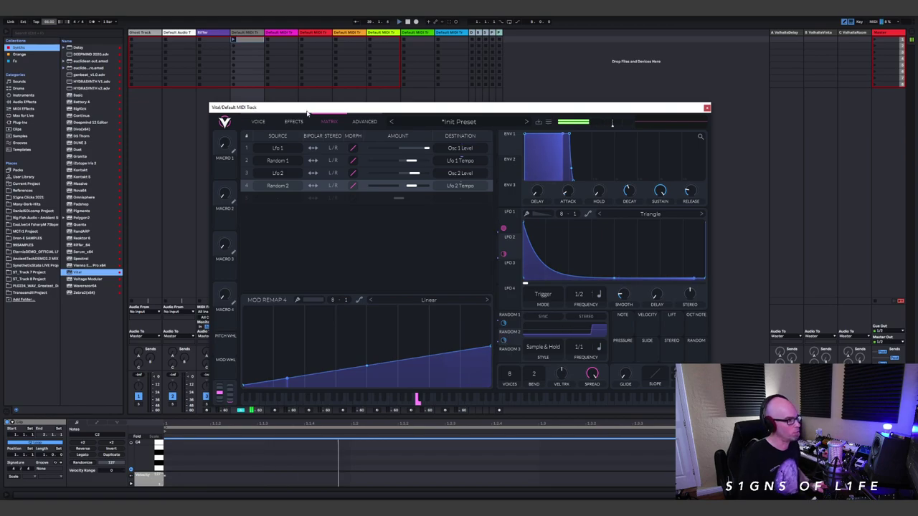
Set oscillator 2's pitch transpose to 5 semitones.
left_click(259, 122)
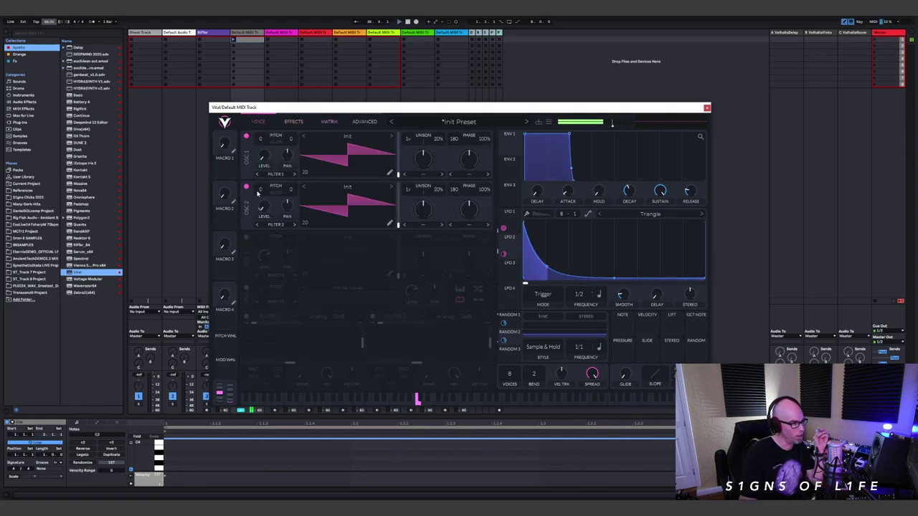
left_click_drag(260, 190, 266, 177)
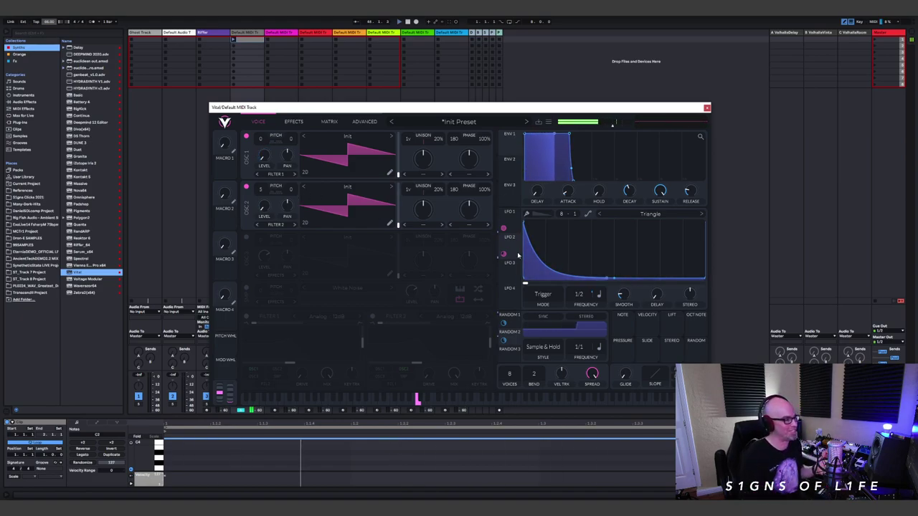
Enable Filter 1 with its cutoff modulated by LFO 1, and slow LFO 1's frequency to 4/1.
left_click(246, 317)
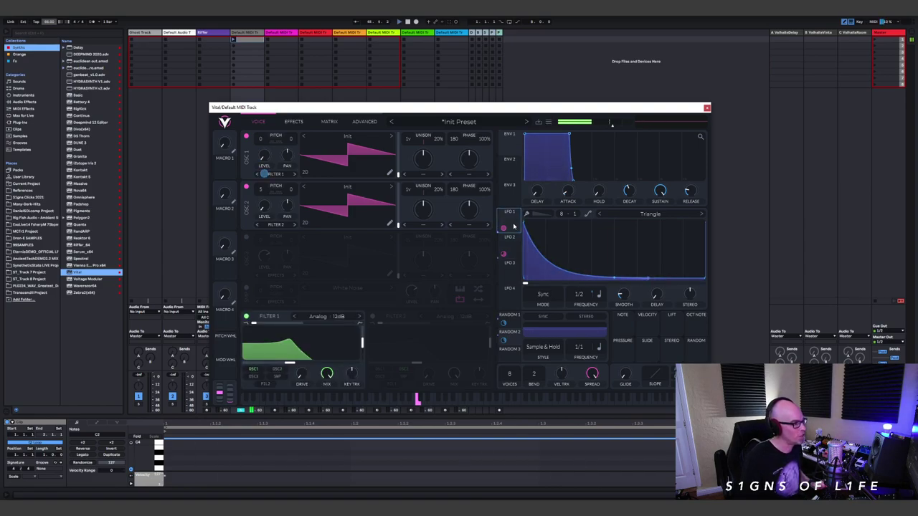
left_click_drag(505, 228, 290, 359)
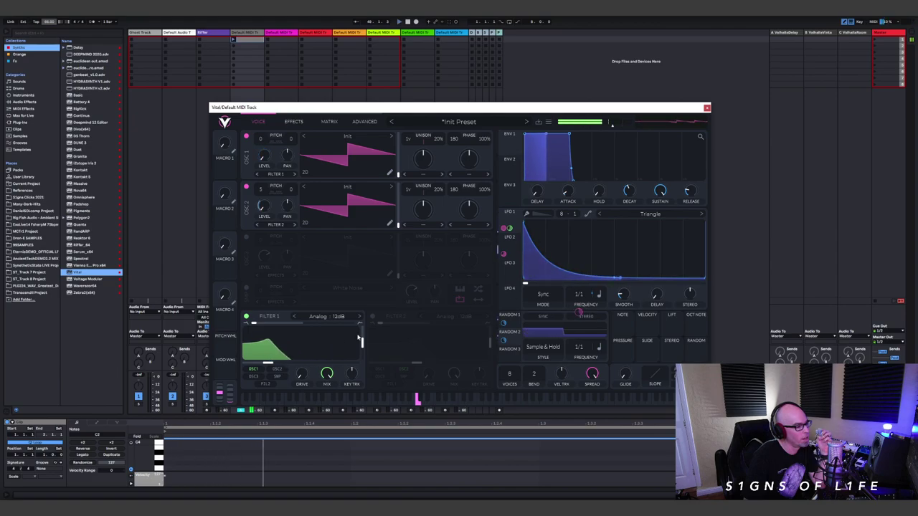
scroll(291, 364, "down", 3)
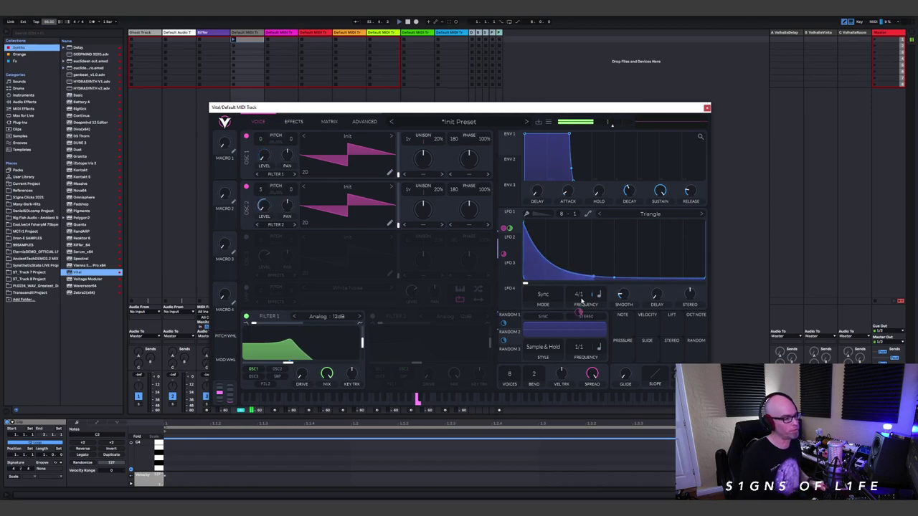
left_click_drag(575, 294, 580, 297)
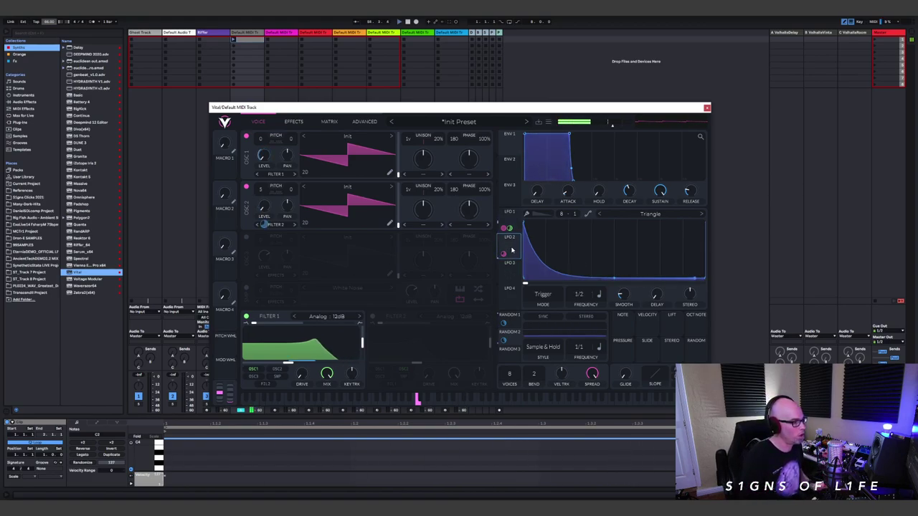
Modulate Filter 1's cutoff with LFO 2 as well and lower the filter's base cutoff.
left_click_drag(511, 254, 295, 353)
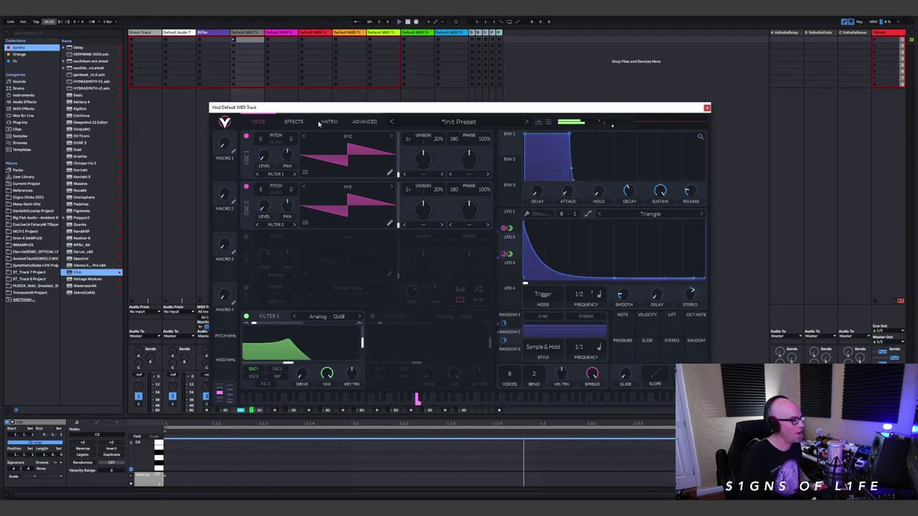
left_click_drag(309, 355, 260, 368)
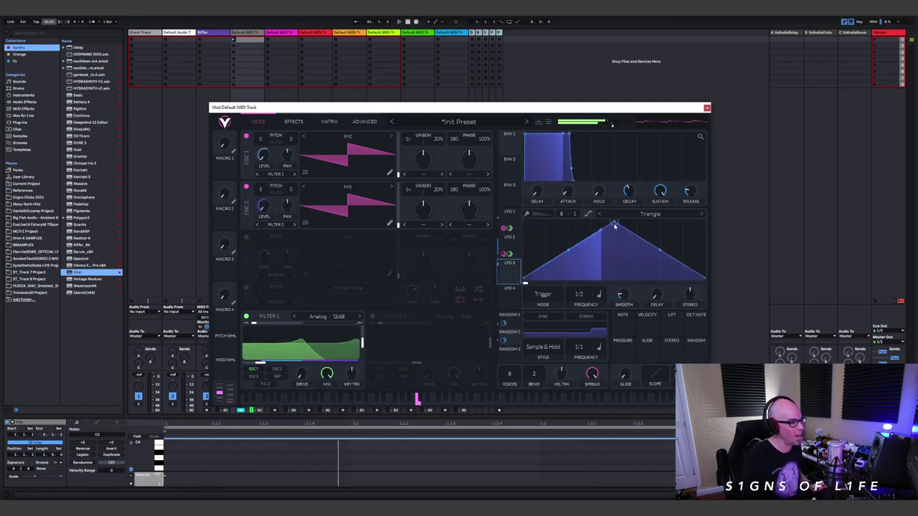
Reshape LFO 3's triangle into a curved decay falling from full height to zero, and enable oscillator 3.
left_click_drag(525, 274, 489, 209)
left_click_drag(621, 253, 578, 297)
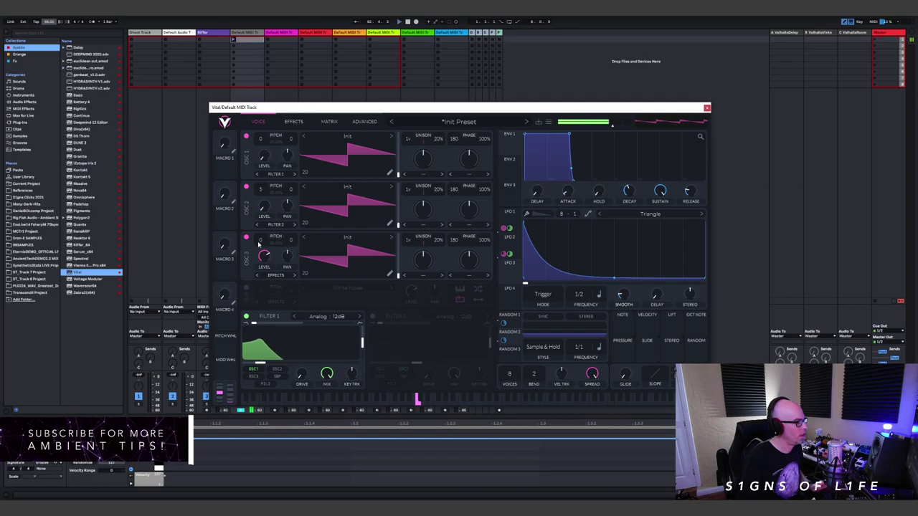
Set oscillator 3's pitch transpose to 7 semitones and modulate its level from zero with LFO 3.
left_click_drag(261, 240, 264, 220)
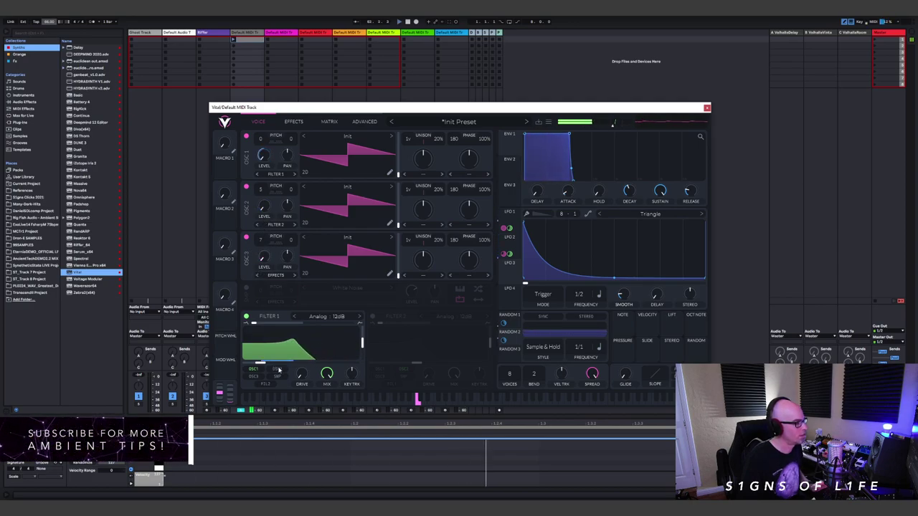
left_click_drag(513, 273, 349, 290)
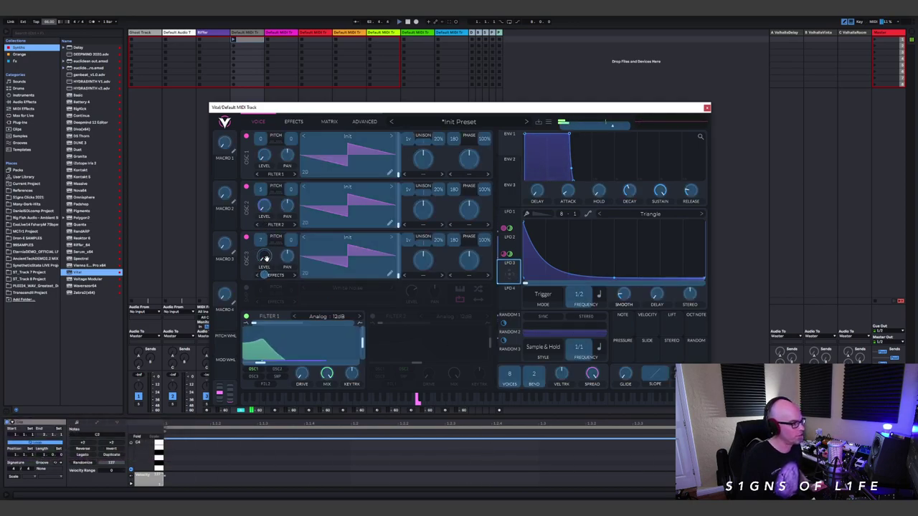
left_click_drag(264, 256, 263, 256)
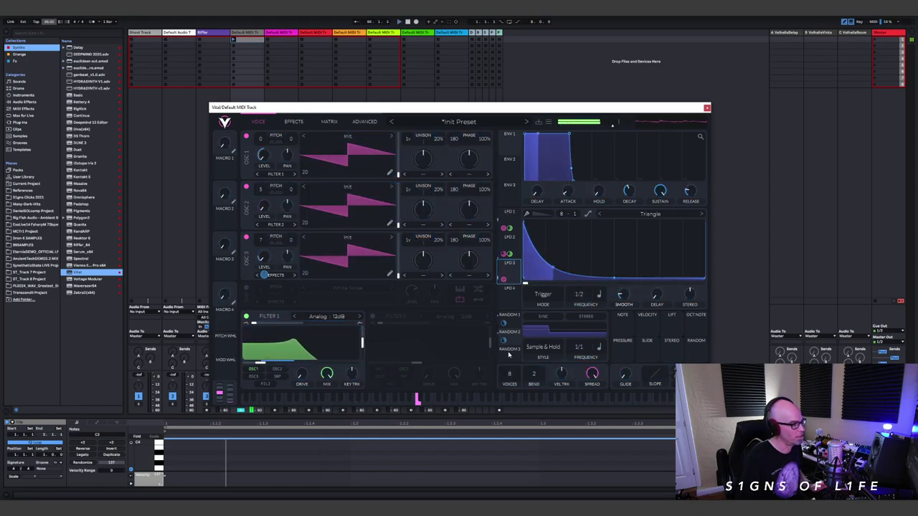
Set Random 3 to Sample & Hold at a 1/1 frequency and assign it to LFO 3's tempo.
left_click(509, 349)
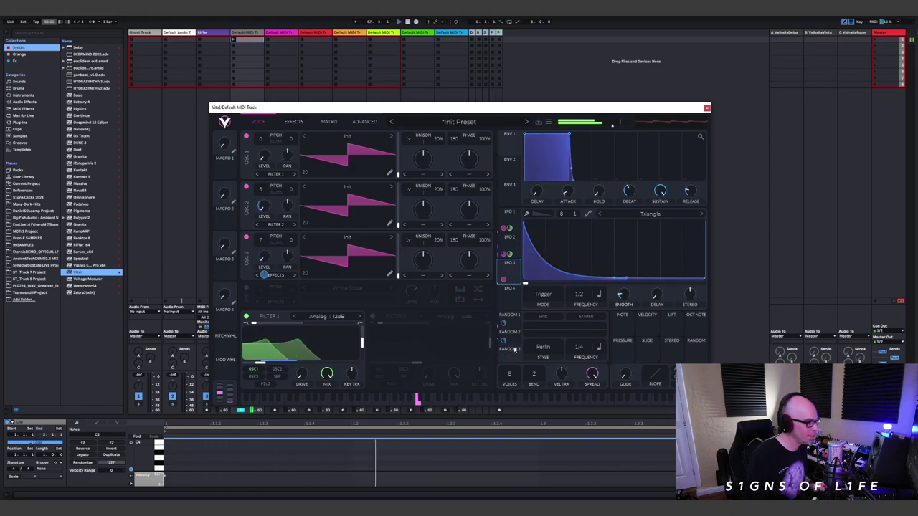
left_click(543, 347)
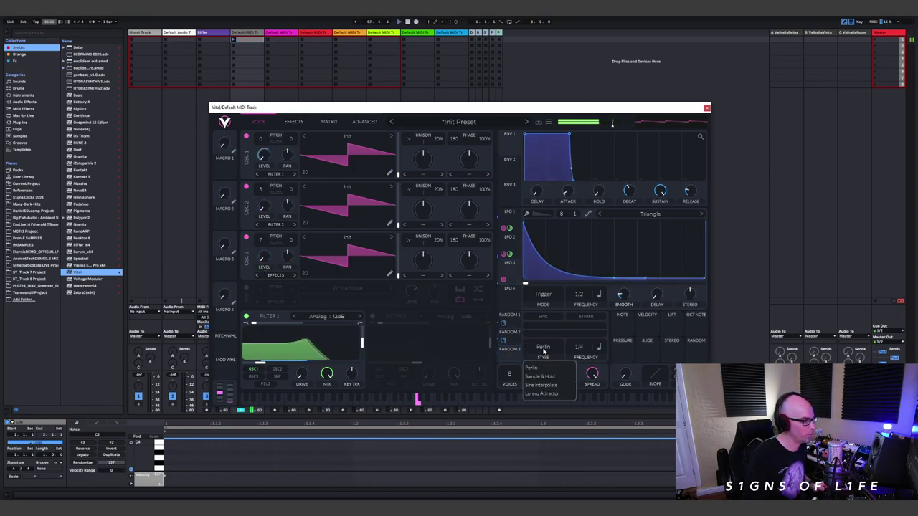
left_click(541, 377)
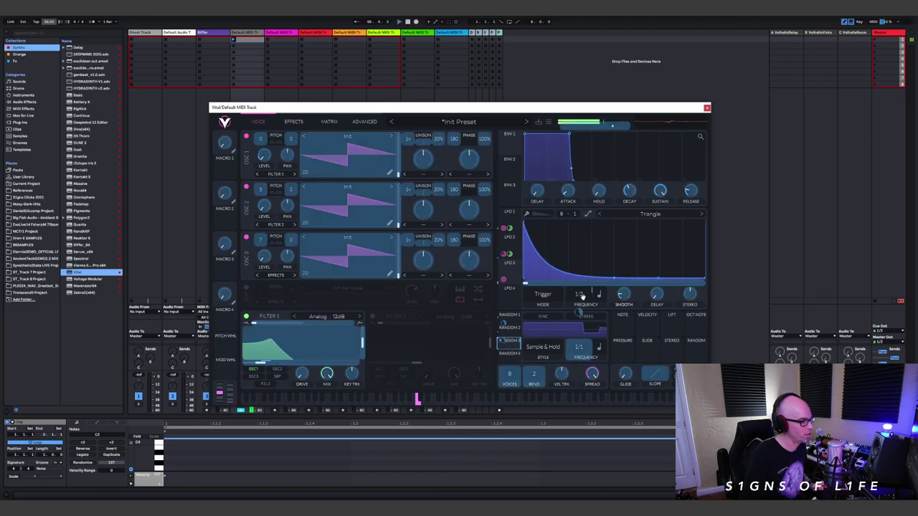
Lower the end point of the Random 3 to LFO 3 Tempo remap curve to about one-fifth height and set LFO 3's frequency to 8/1.
left_click(329, 122)
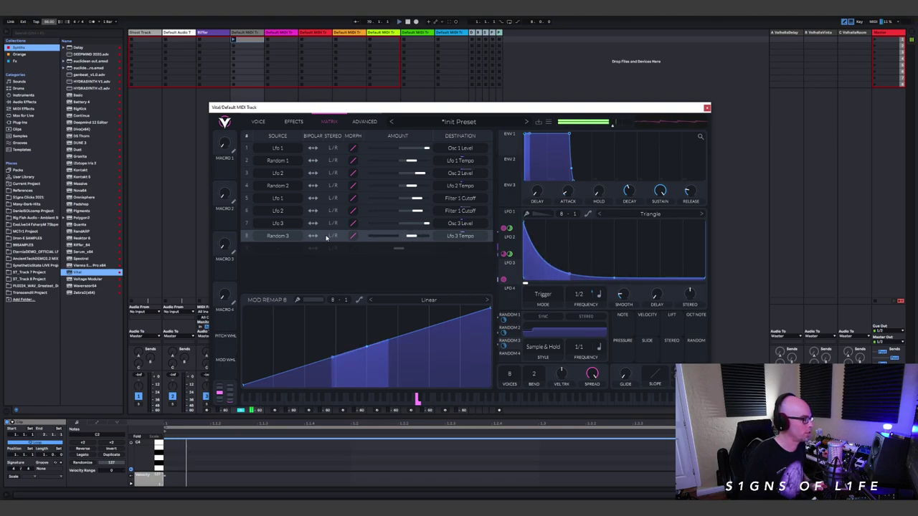
left_click_drag(489, 311, 494, 377)
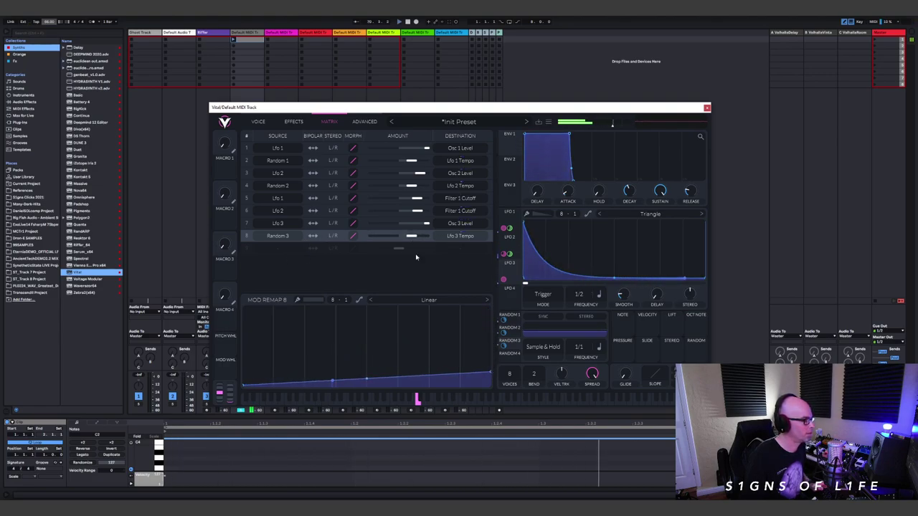
left_click(293, 121)
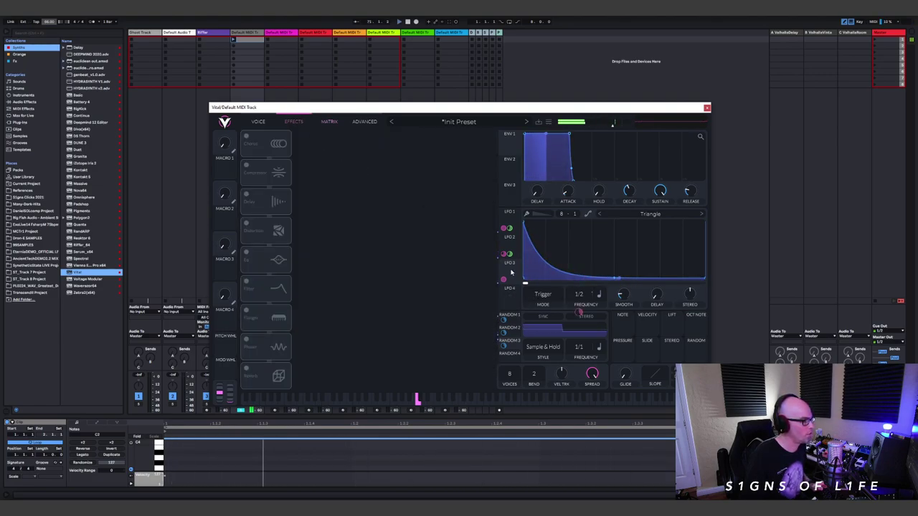
left_click_drag(579, 295, 581, 310)
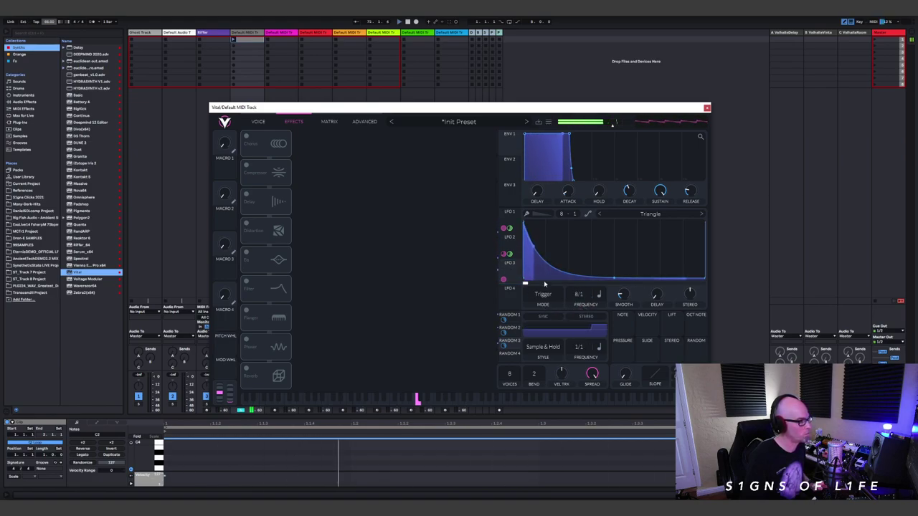
left_click(258, 122)
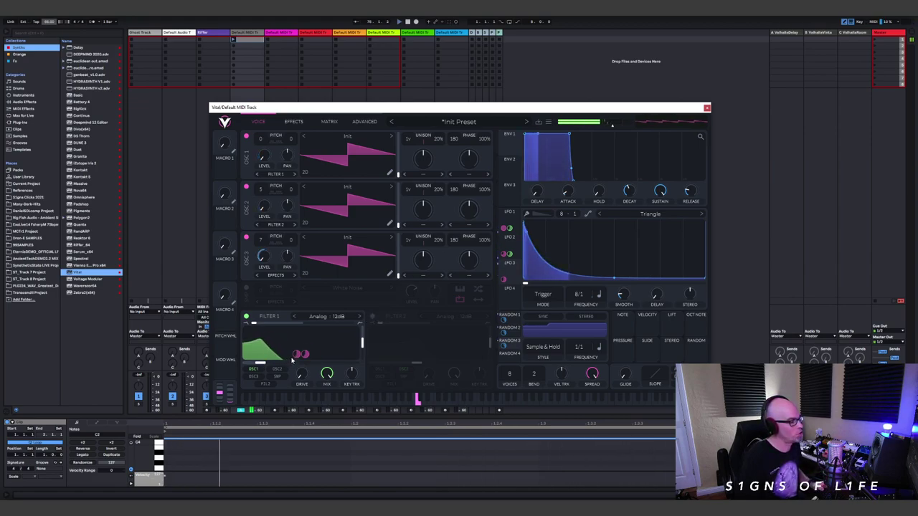
Reduce the LFO 1 and LFO 2 modulation amounts on Filter 1's cutoff and raise the filter's base cutoff.
mouse_move(297, 354)
left_click_drag(297, 354, 298, 357)
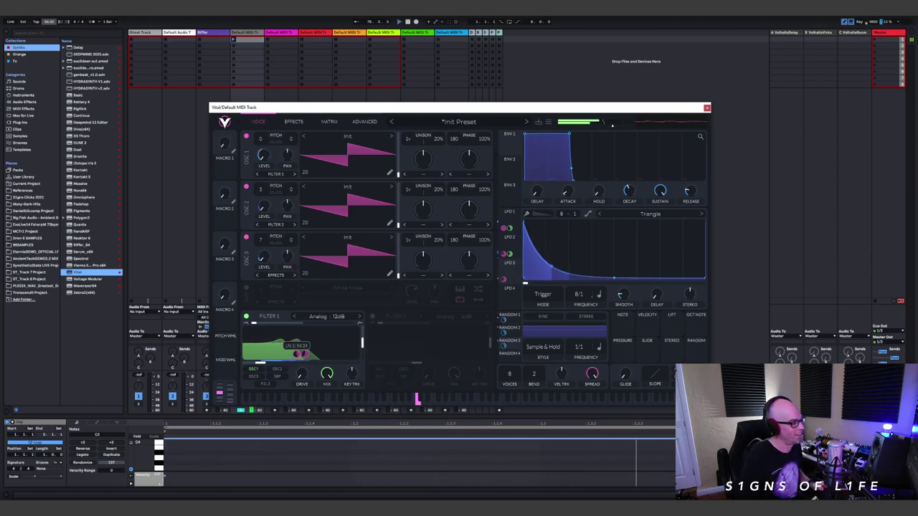
mouse_move(303, 354)
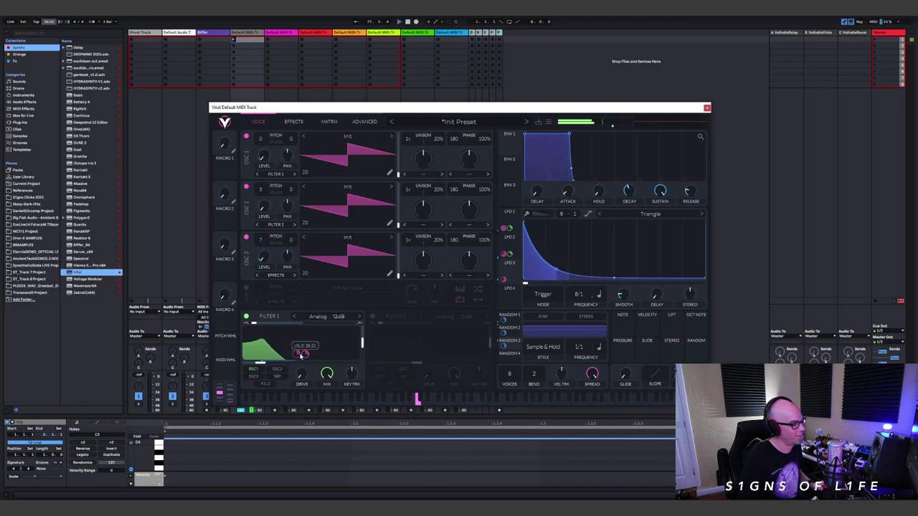
left_click_drag(280, 363, 293, 363)
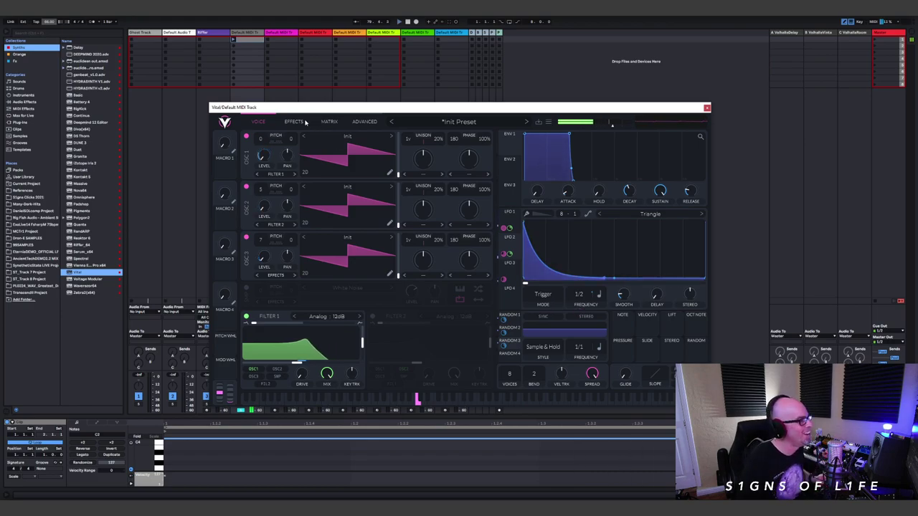
Load the user wavetable S1gns Anomaly 39 into oscillator 1.
left_click(386, 147)
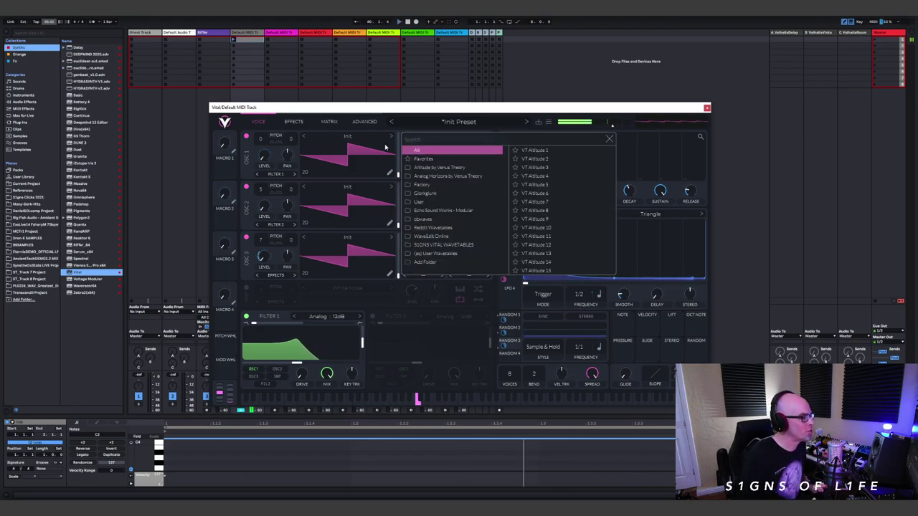
left_click(430, 201)
scroll(566, 264, "down", 3)
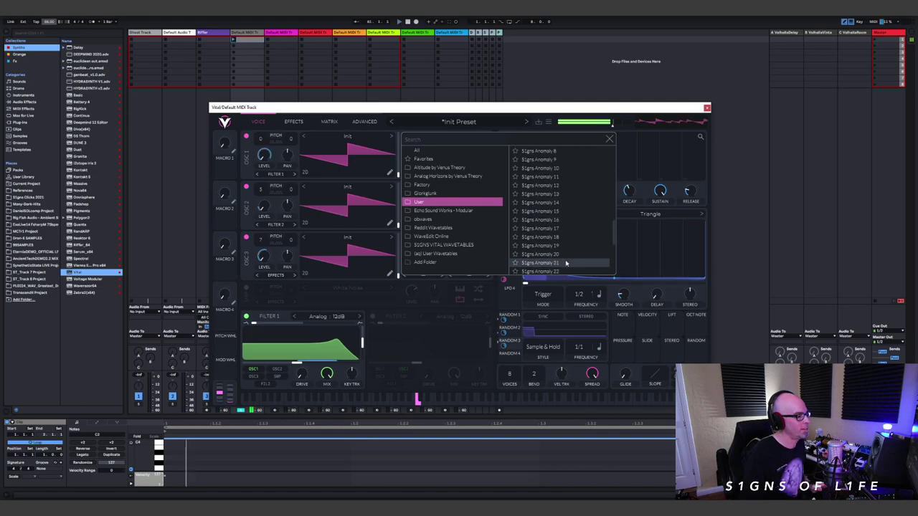
scroll(563, 256, "down", 5)
left_click(556, 267)
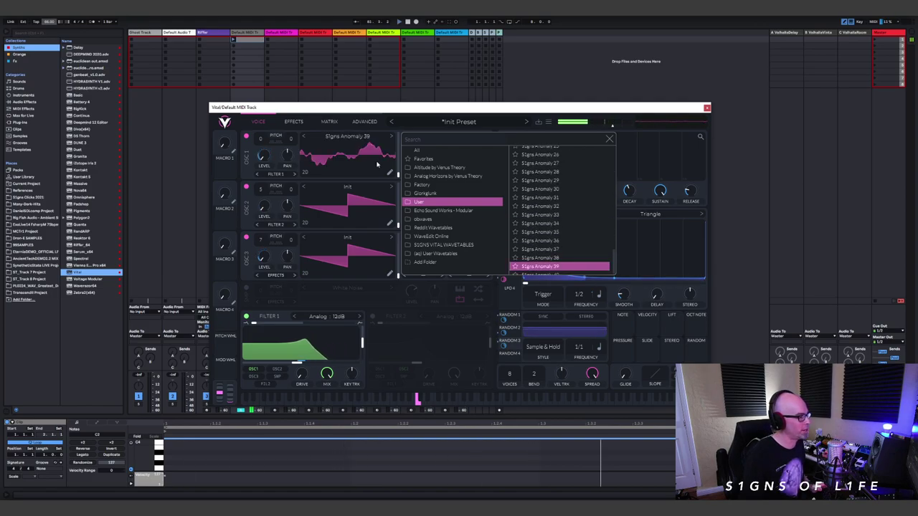
left_click(611, 139)
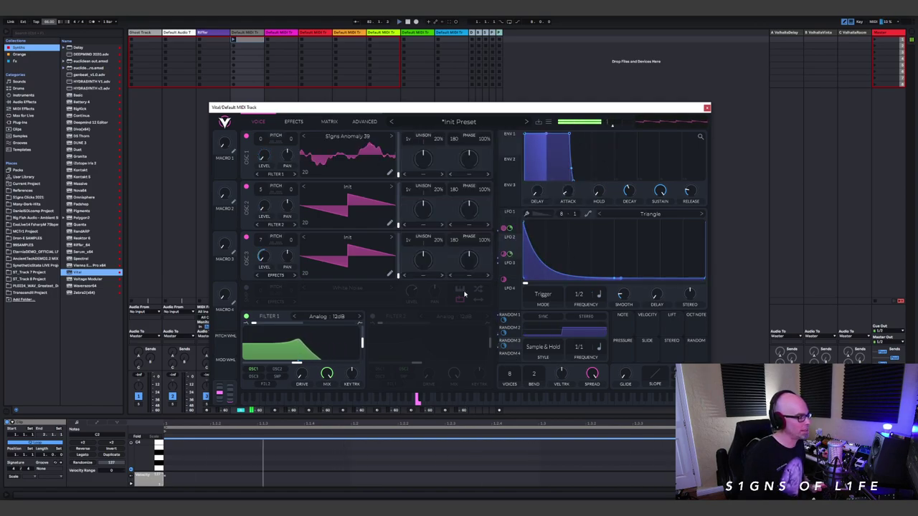
Set oscillator 1's spectral morph to Harmonic Stretch and modulate its amount with Random 4 running at 2/1.
left_click(422, 175)
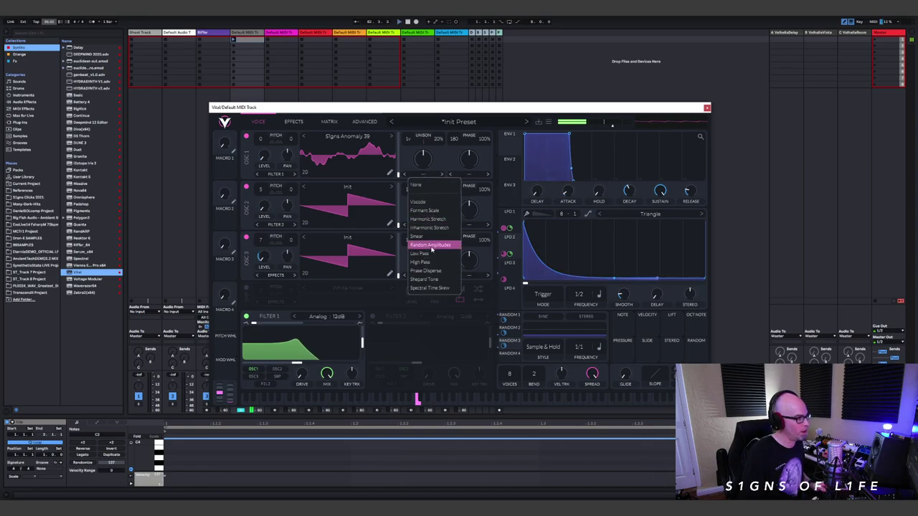
left_click(430, 220)
left_click(509, 353)
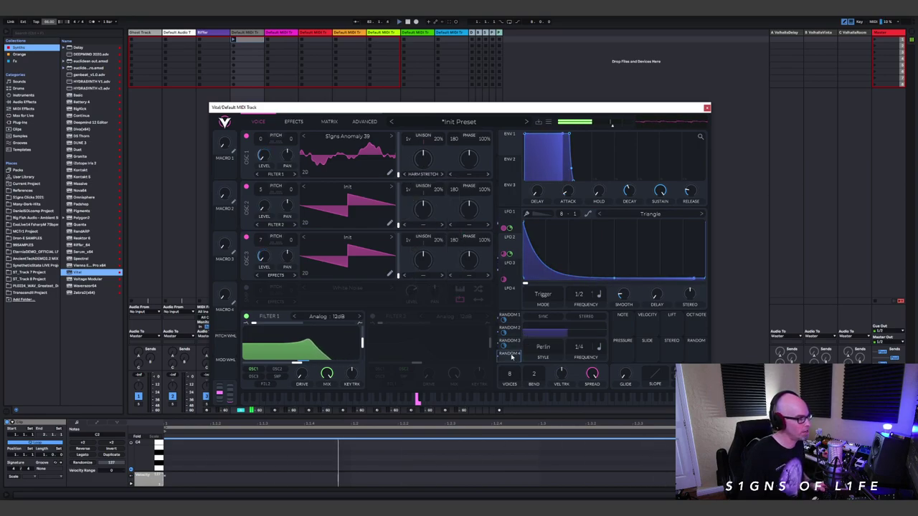
left_click_drag(425, 157, 428, 159)
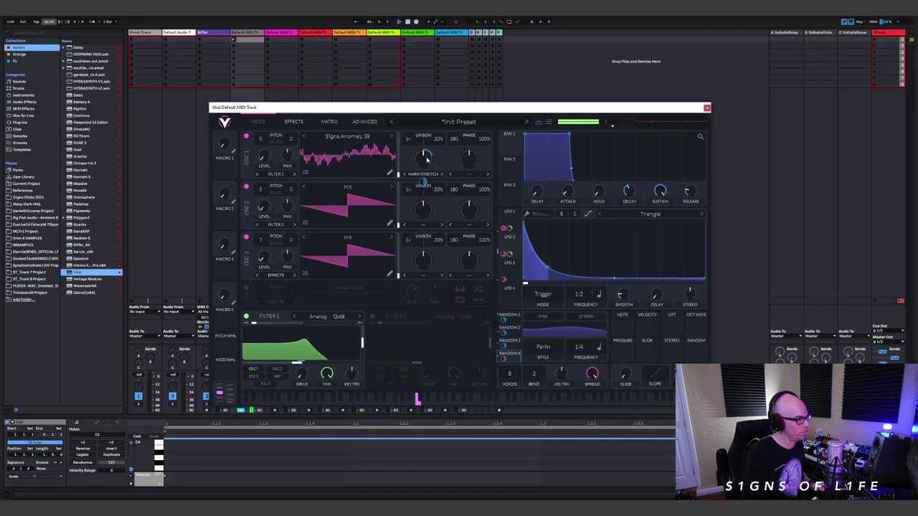
right_click(509, 353)
left_click(527, 365)
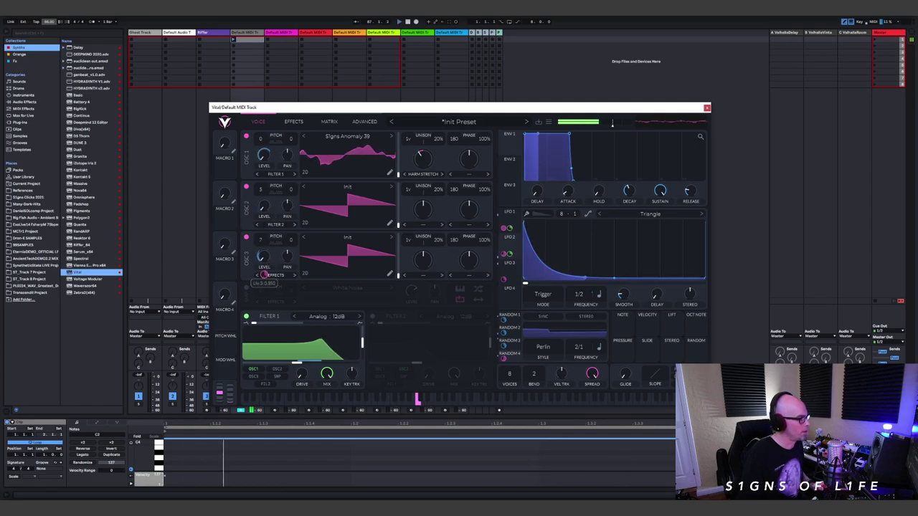
Load the factory Basic Shapes wavetable into oscillator 3.
left_click(345, 237)
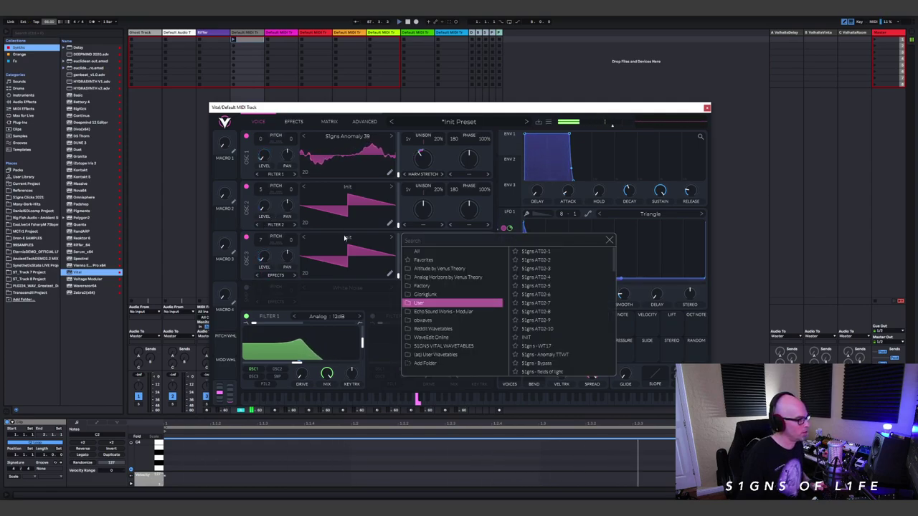
left_click(434, 285)
left_click(536, 251)
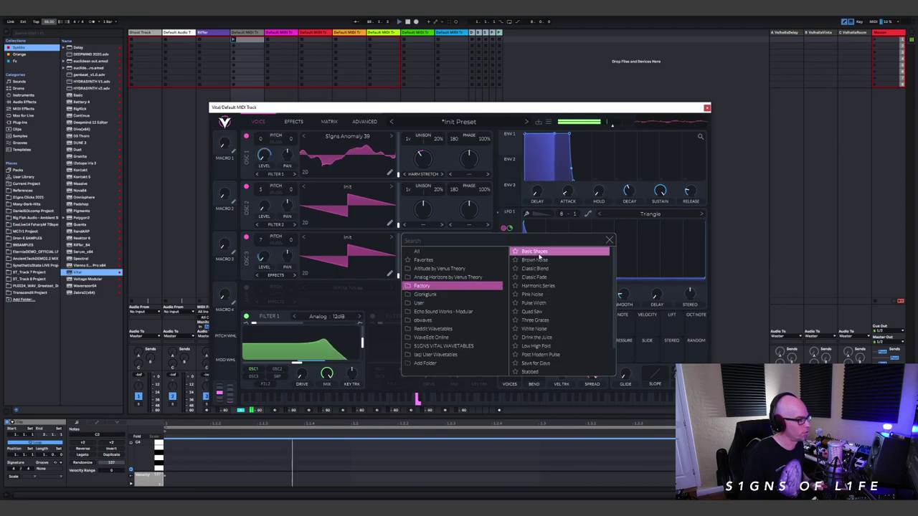
left_click(609, 239)
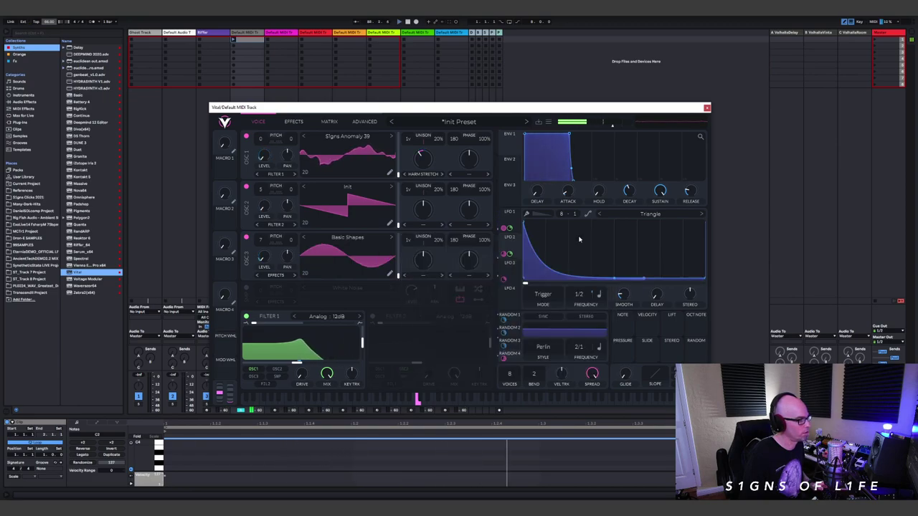
Try the user wavetables S1gns Anomaly 34, 35, 28 and 26 in oscillator 2.
left_click(347, 188)
left_click(422, 253)
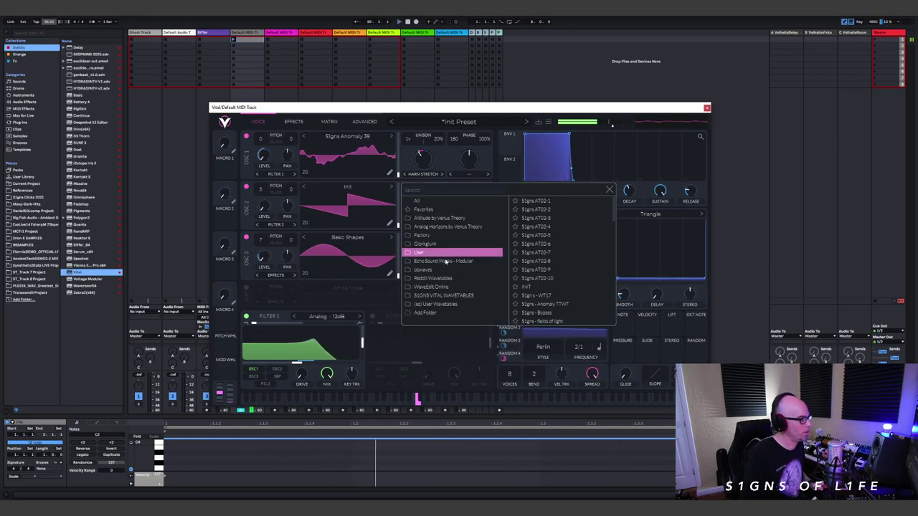
scroll(550, 287, "down", 5)
scroll(554, 294, "down", 5)
left_click(555, 292)
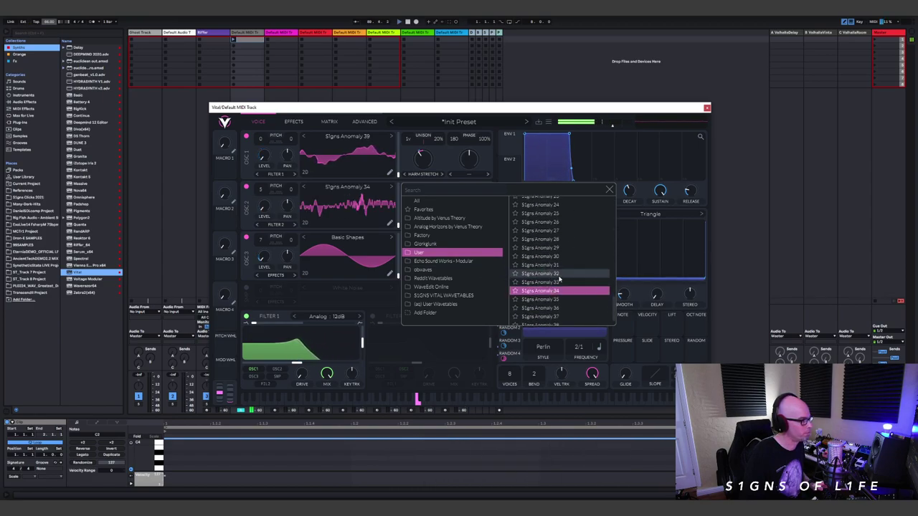
left_click(558, 299)
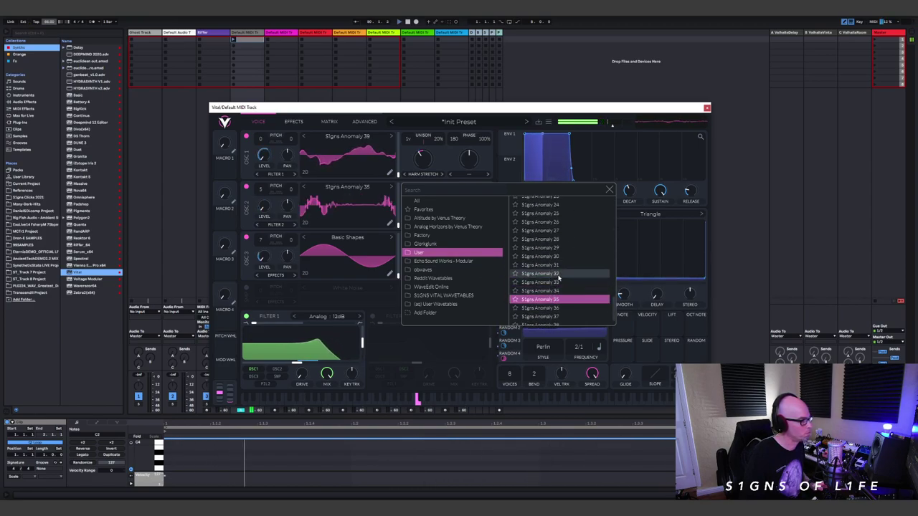
left_click(551, 241)
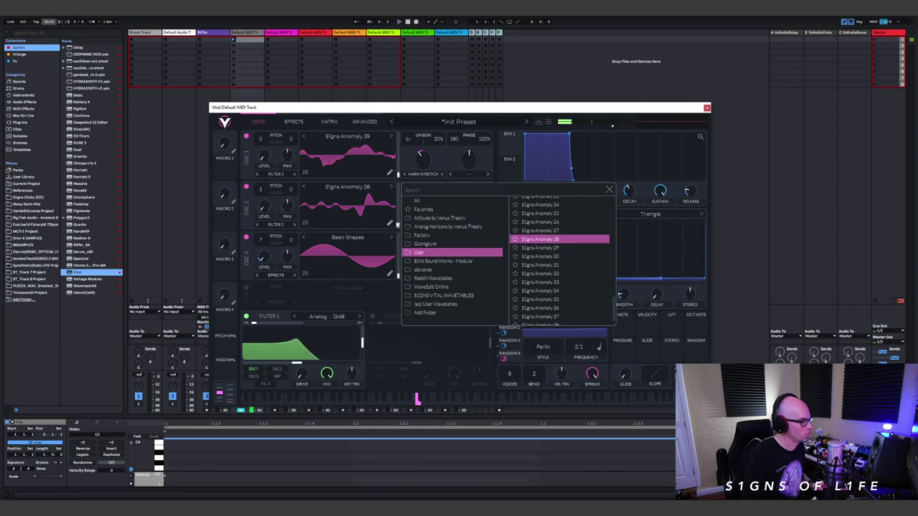
left_click(547, 223)
Load the factory Basic Shapes wavetable into oscillator 2 and move its frame position to the square wave, about frame 140.
left_click(425, 235)
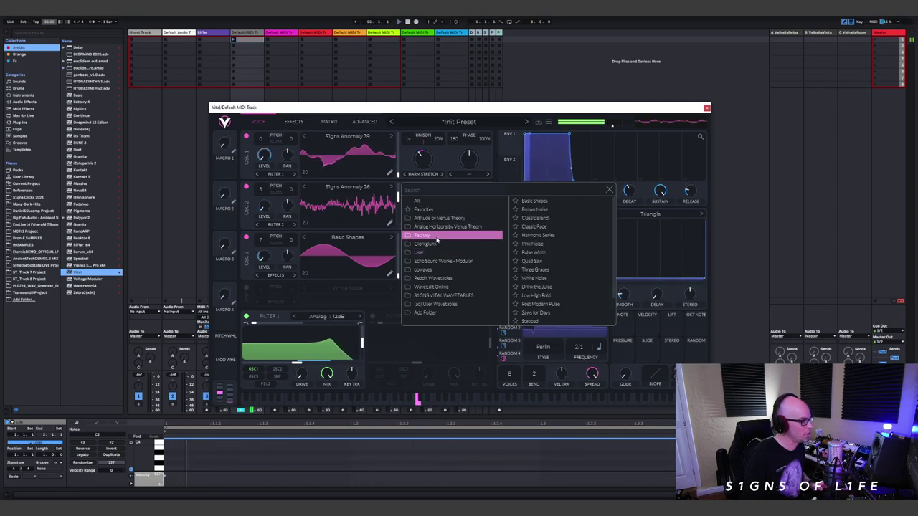
left_click(541, 203)
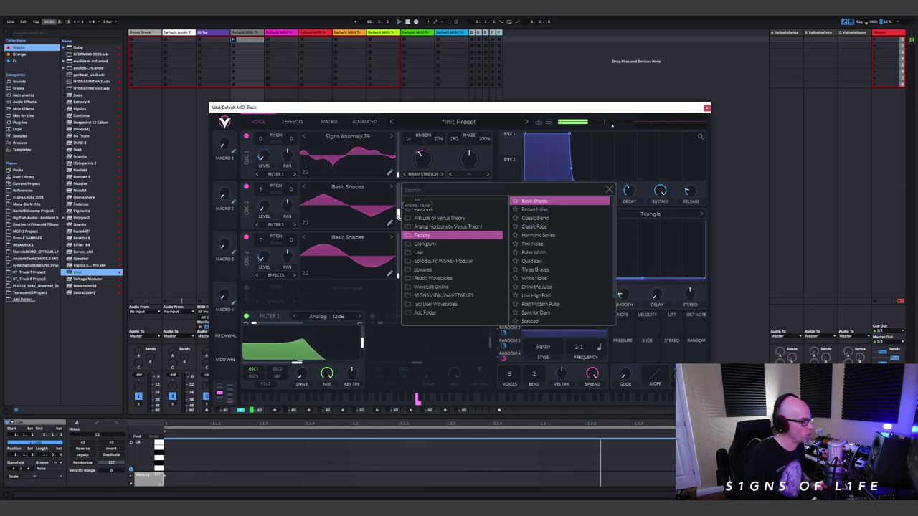
left_click_drag(398, 215, 399, 204)
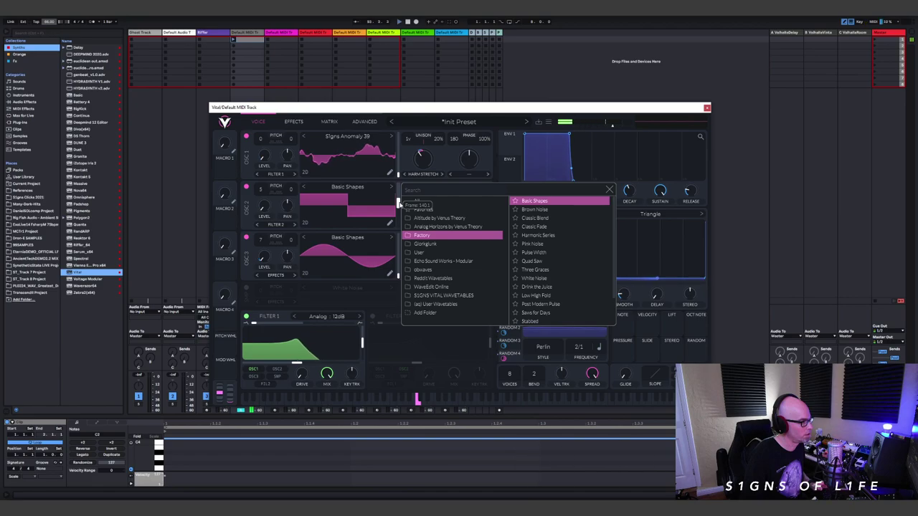
left_click(609, 190)
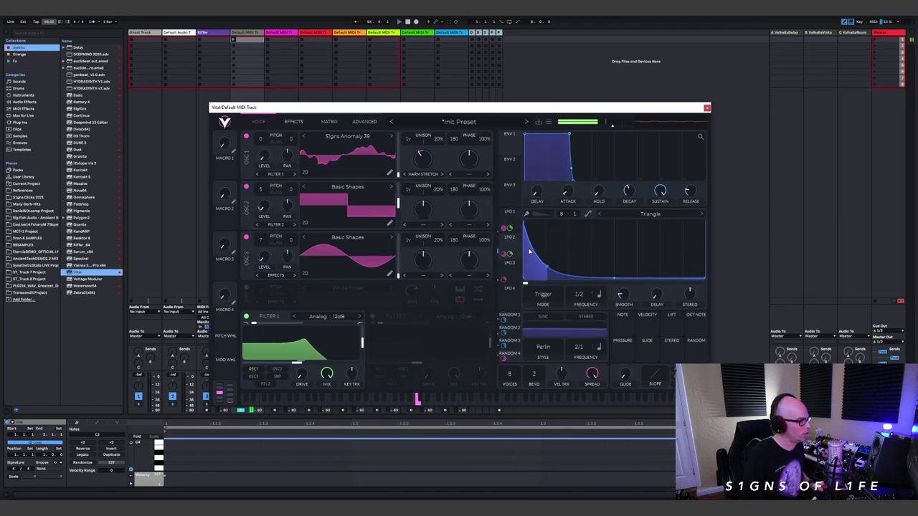
Set the decaying LFO's frequency to 1/4 and lower filter 1's cutoff.
left_click_drag(579, 296, 581, 310)
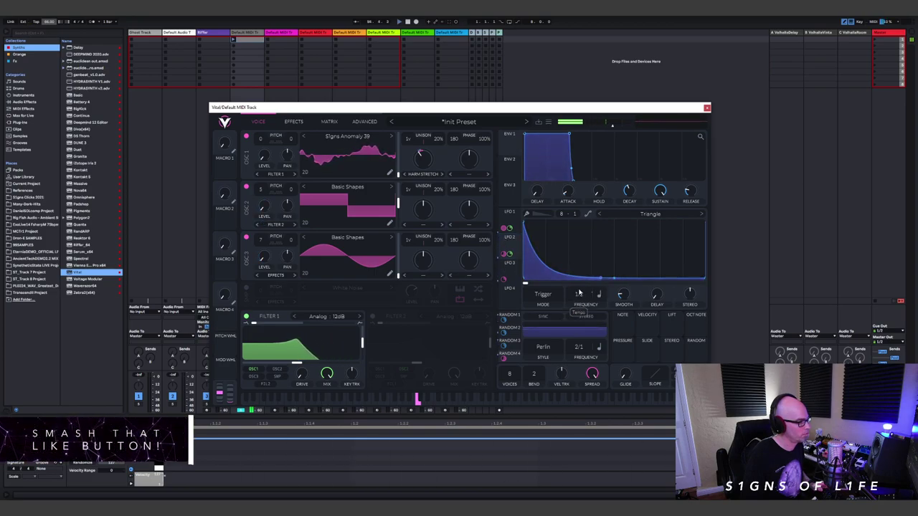
left_click_drag(579, 294, 552, 228)
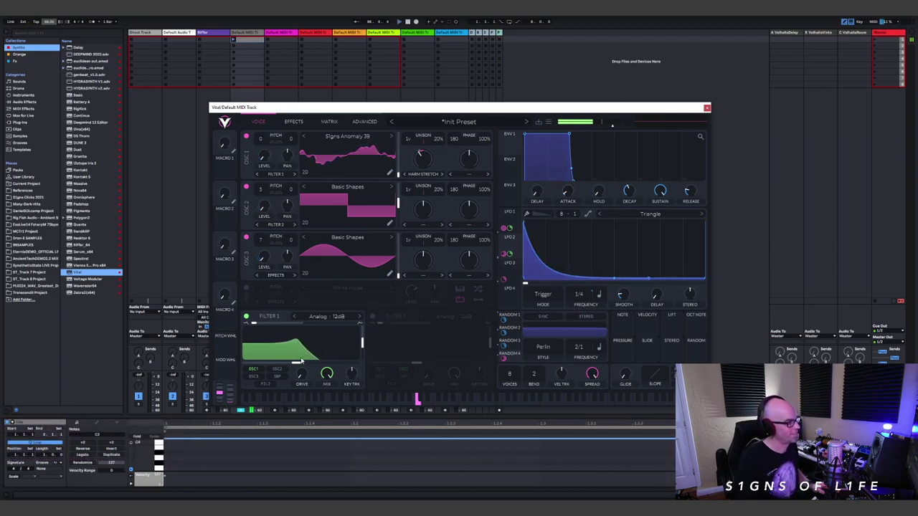
left_click_drag(301, 361, 270, 365)
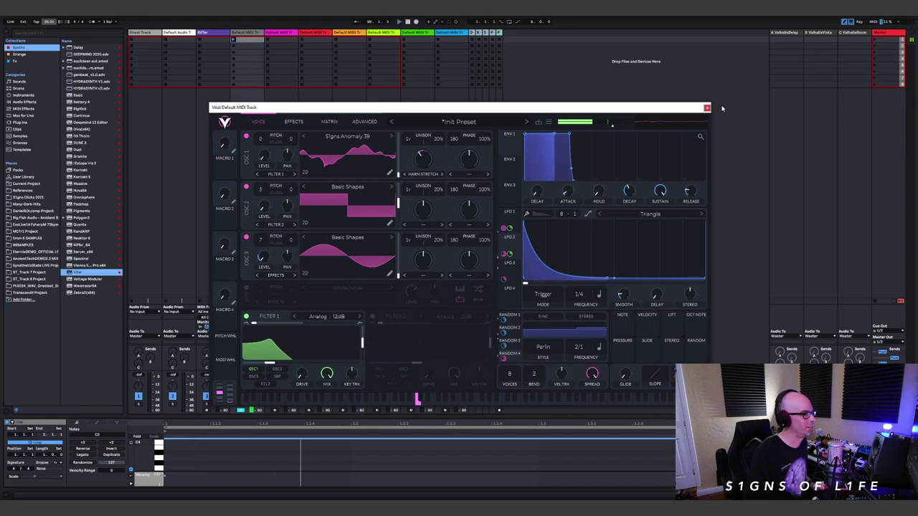
Close the Vital window and add an Audio Effect Rack with two chains at the end of the Vital track's device chain.
left_click(707, 108)
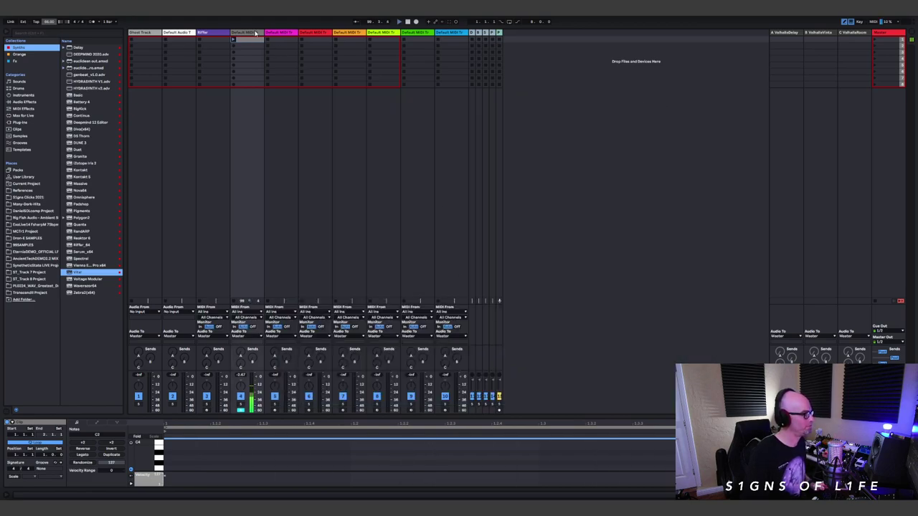
left_click(256, 33)
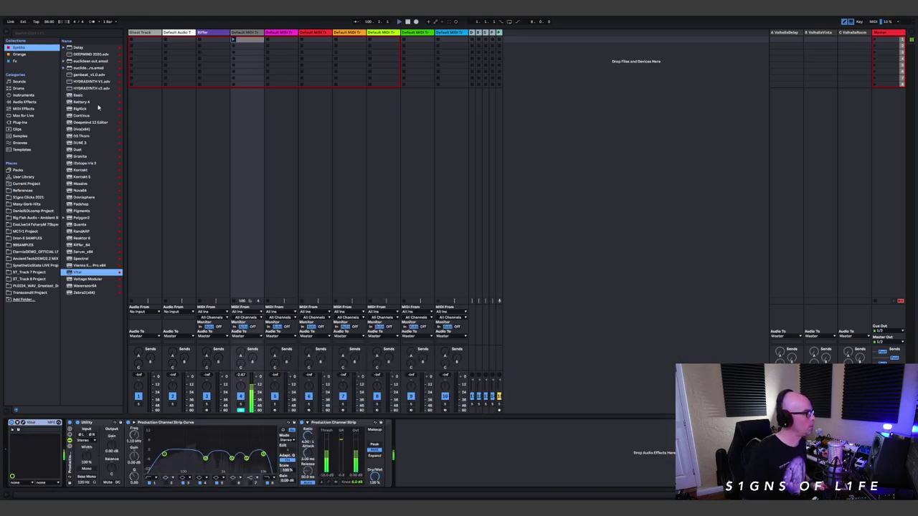
left_click(15, 61)
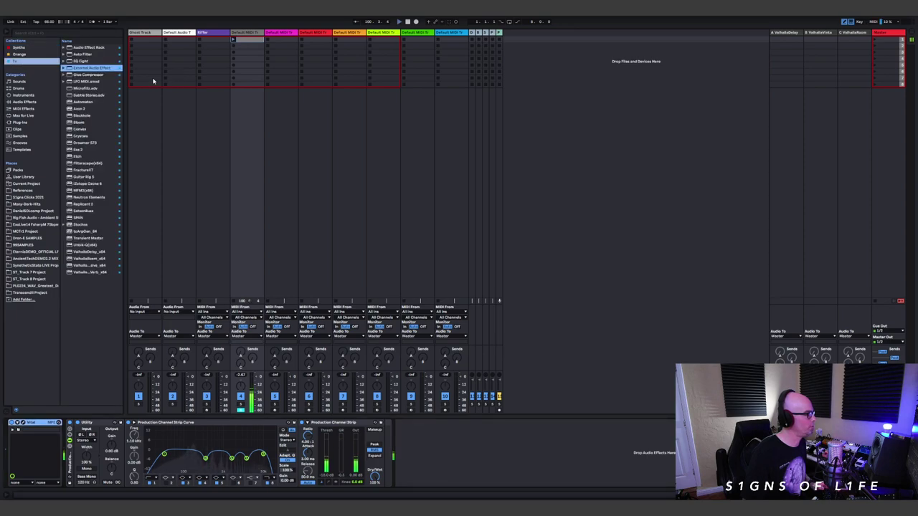
left_click(81, 47)
left_click_drag(430, 450, 432, 448)
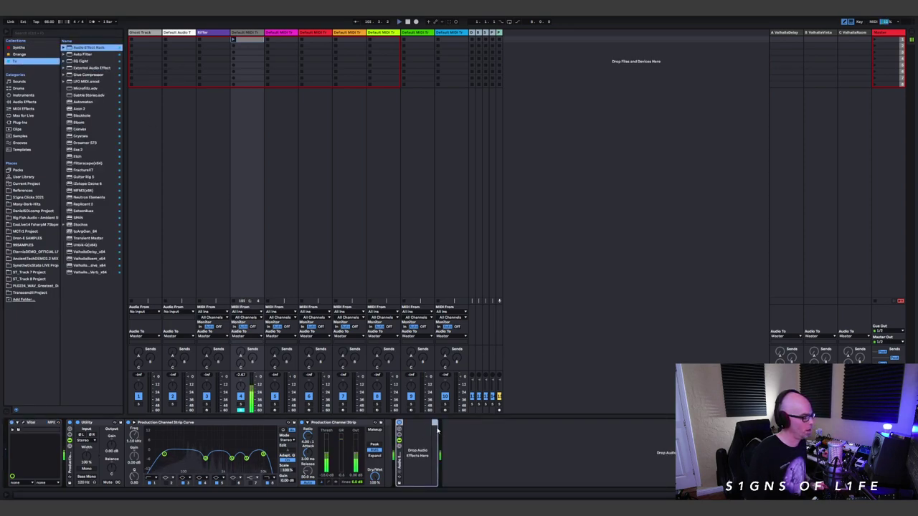
left_click(399, 445)
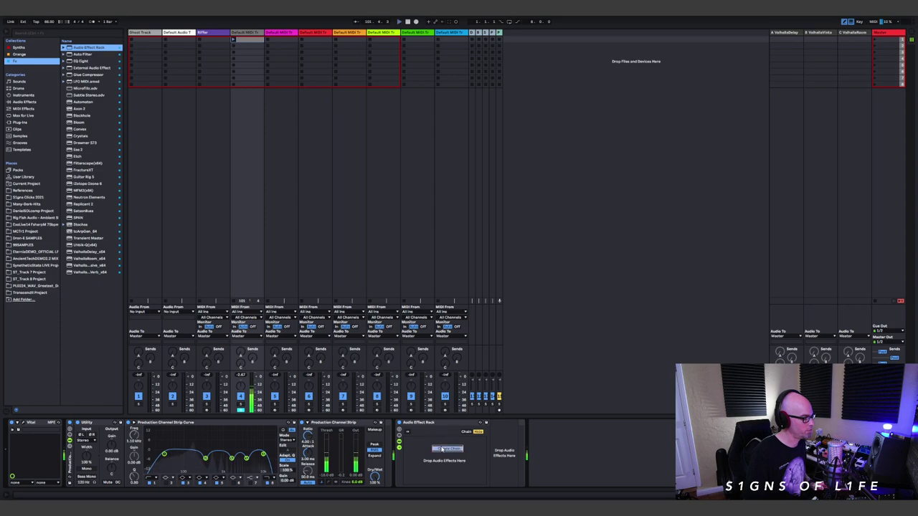
left_click(444, 449)
left_click(431, 455)
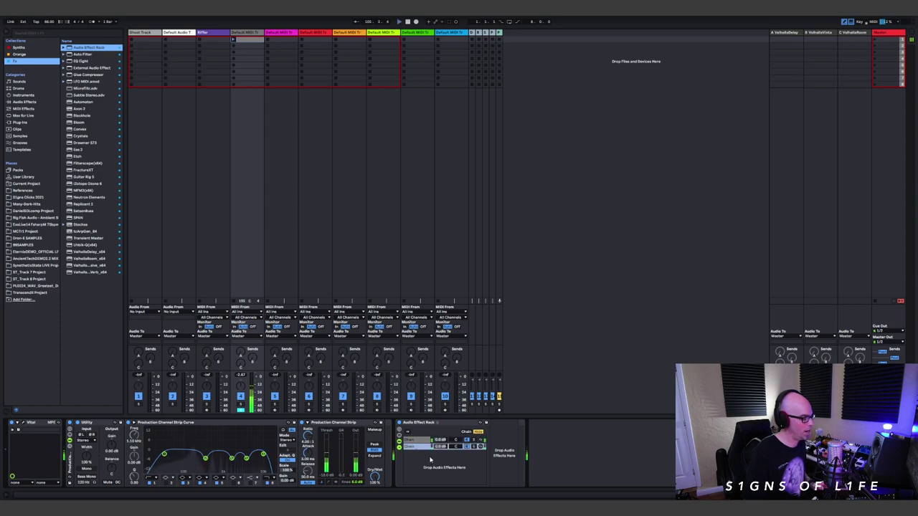
Add an External Audio Effect to the rack's second chain, route it to a hardware output and set its input to 5/6.
left_click(82, 62)
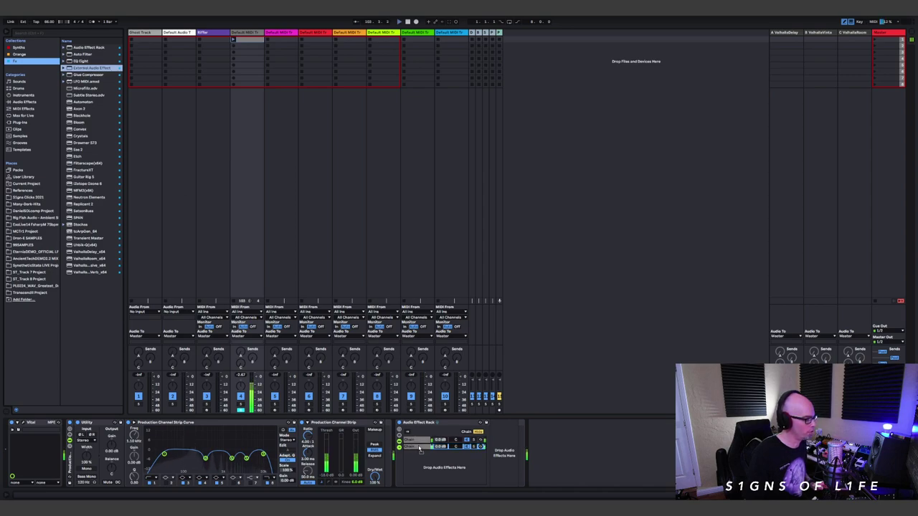
left_click_drag(420, 449, 424, 441)
left_click(503, 434)
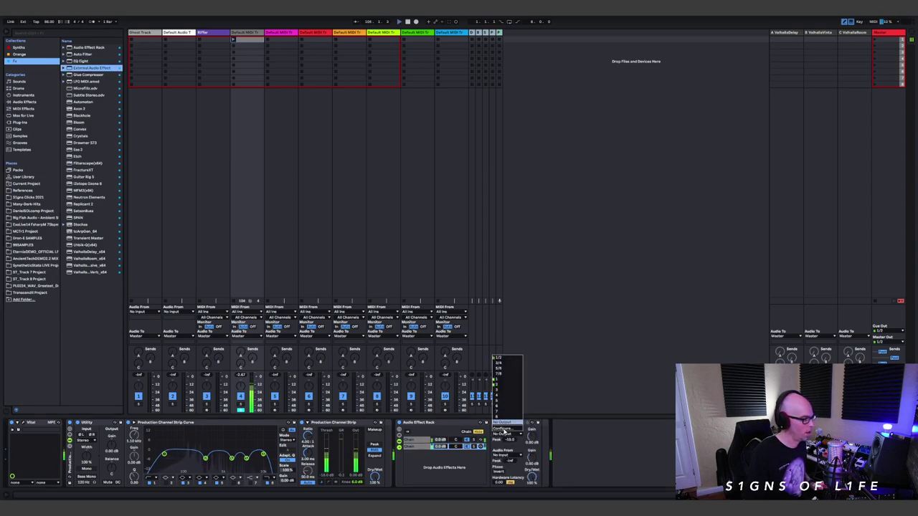
left_click(517, 458)
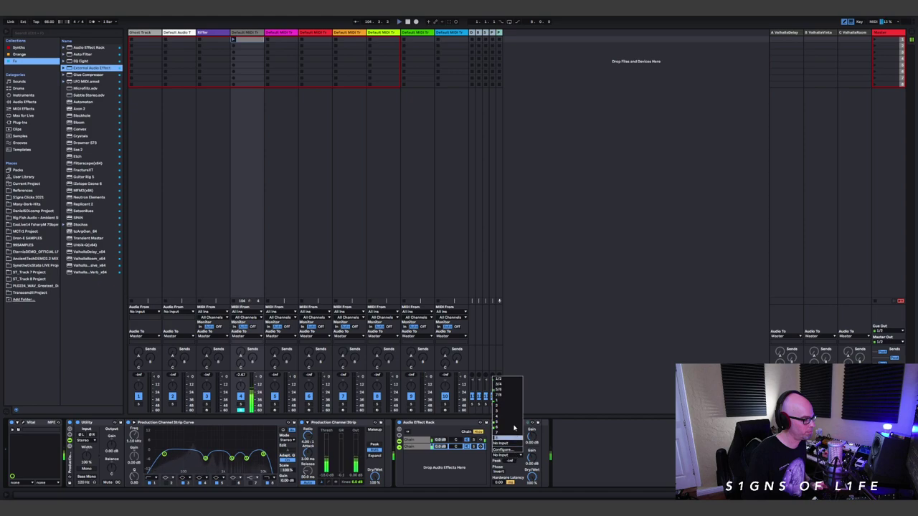
left_click(503, 391)
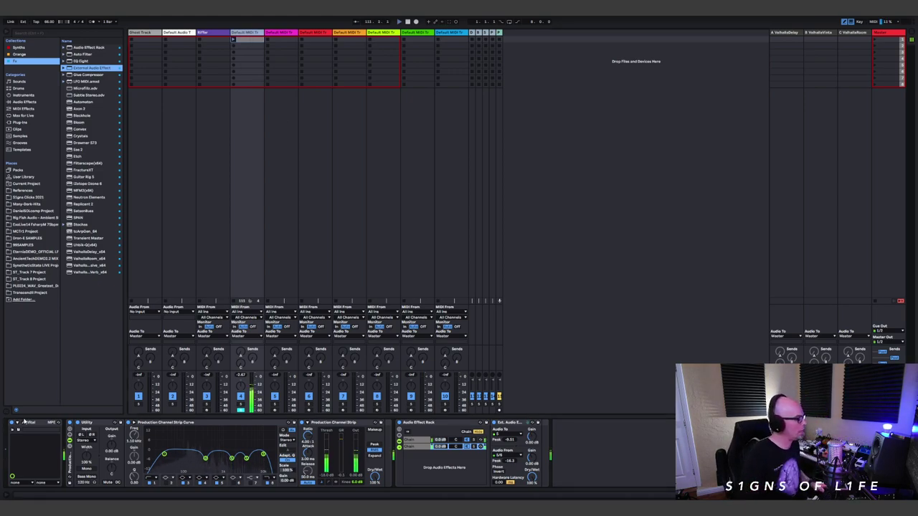
Reopen Vital and reshape the decaying LFO into a curved rise with a late peak and softer fall, running at 4/1.
left_click(23, 423)
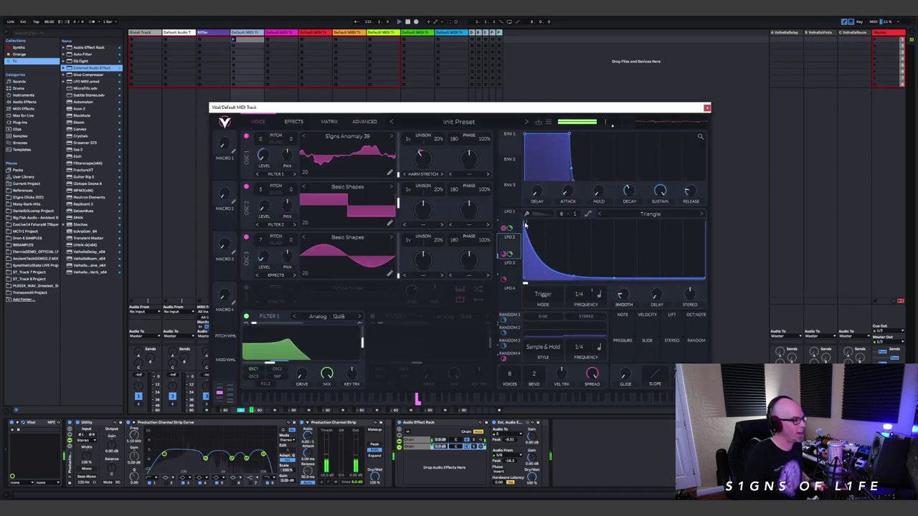
left_click_drag(527, 225, 644, 222)
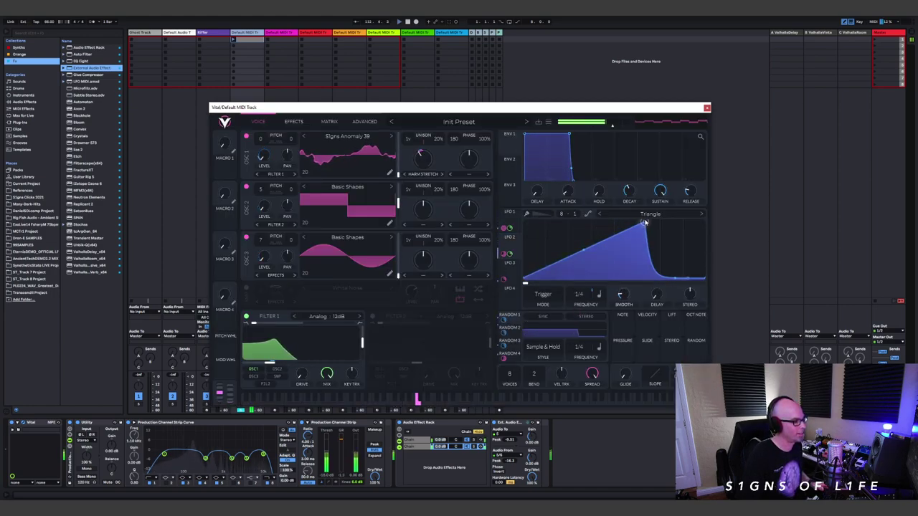
left_click_drag(582, 300, 584, 349)
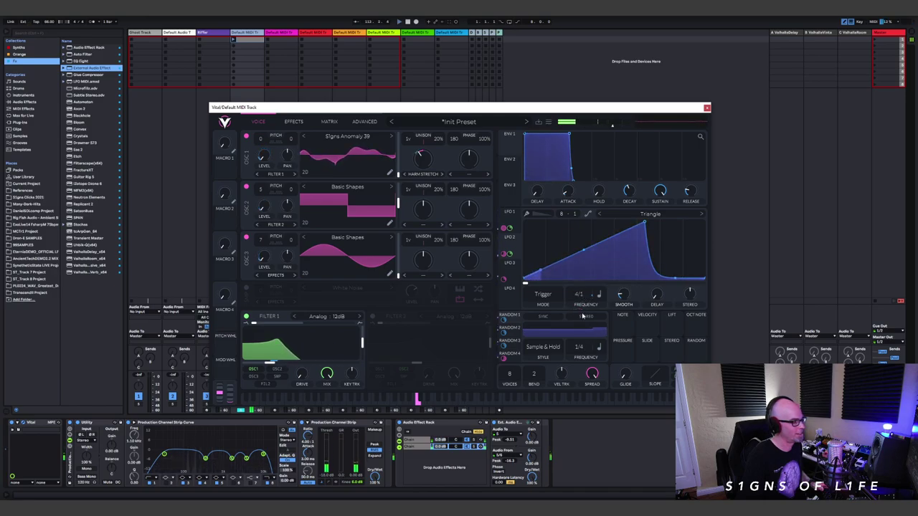
left_click_drag(582, 251, 585, 268)
left_click_drag(644, 223, 633, 223)
left_click_drag(649, 278, 669, 278)
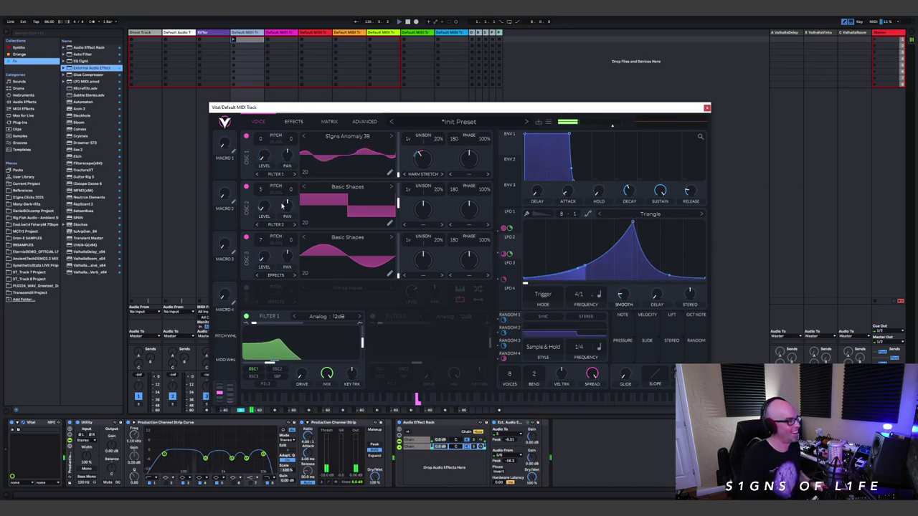
Set oscillator 2's unison to 4 voices with 4% detune.
left_click_drag(264, 225, 266, 226)
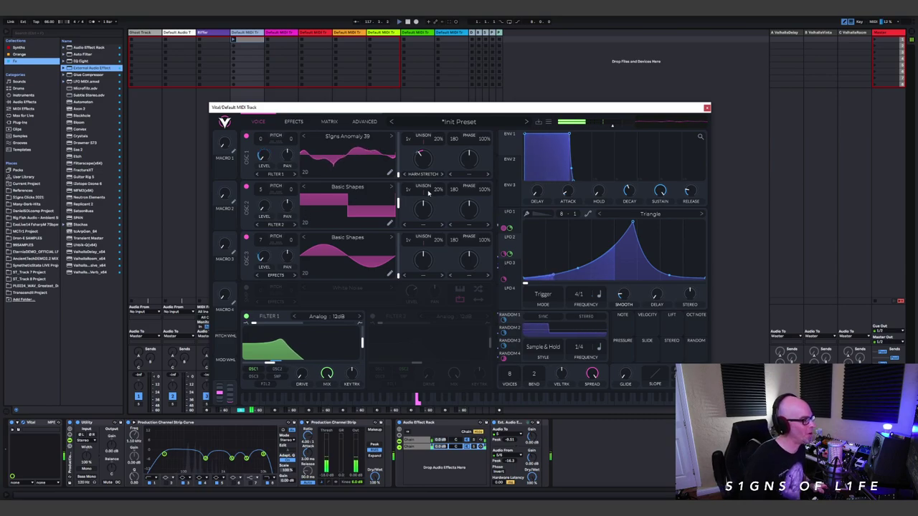
left_click_drag(409, 190, 443, 215)
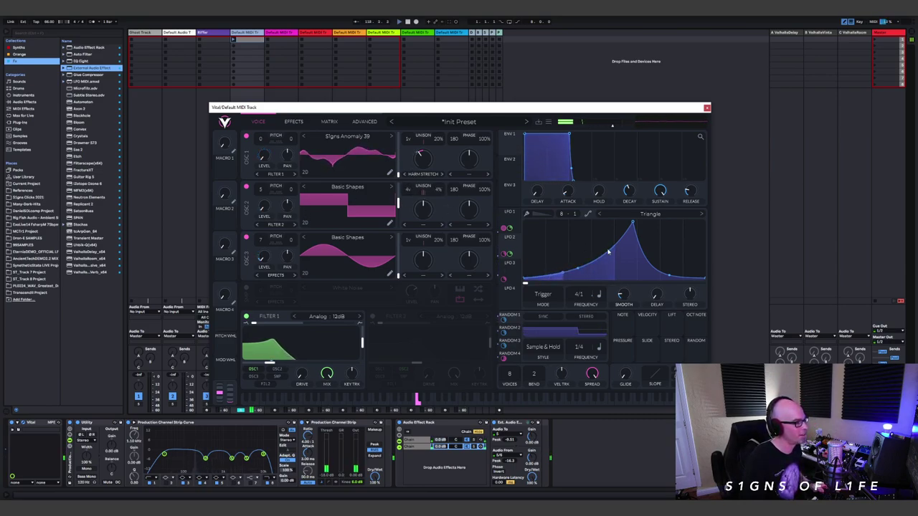
Try the LFO's peak nearer mid-cycle, and place it at about three quarters of the cycle.
left_click_drag(633, 225, 606, 223)
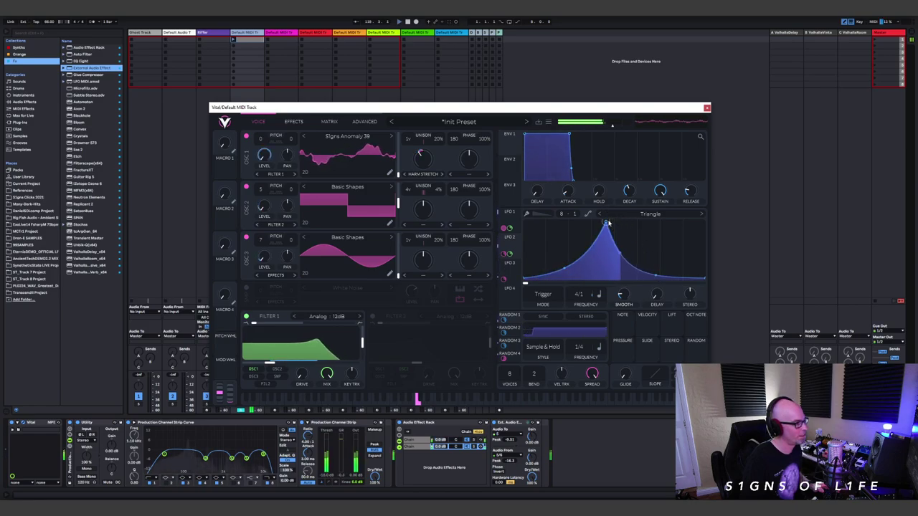
left_click_drag(607, 223, 661, 215)
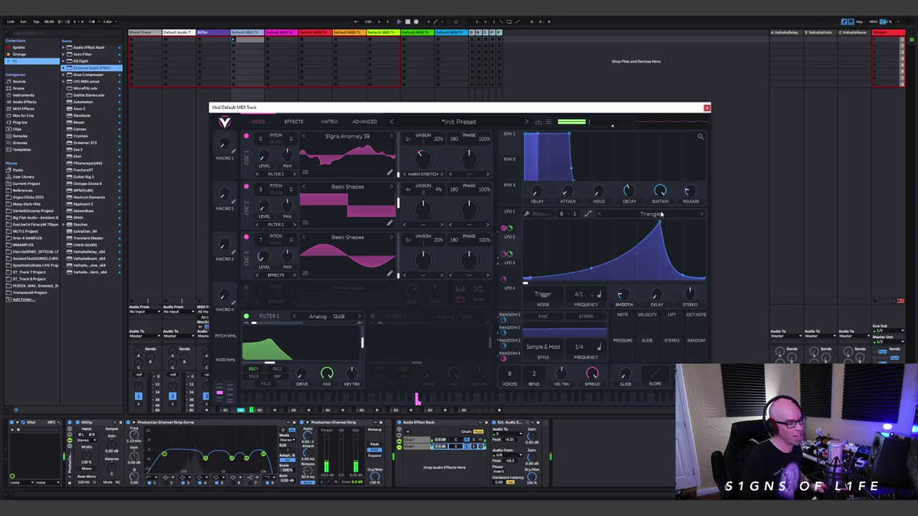